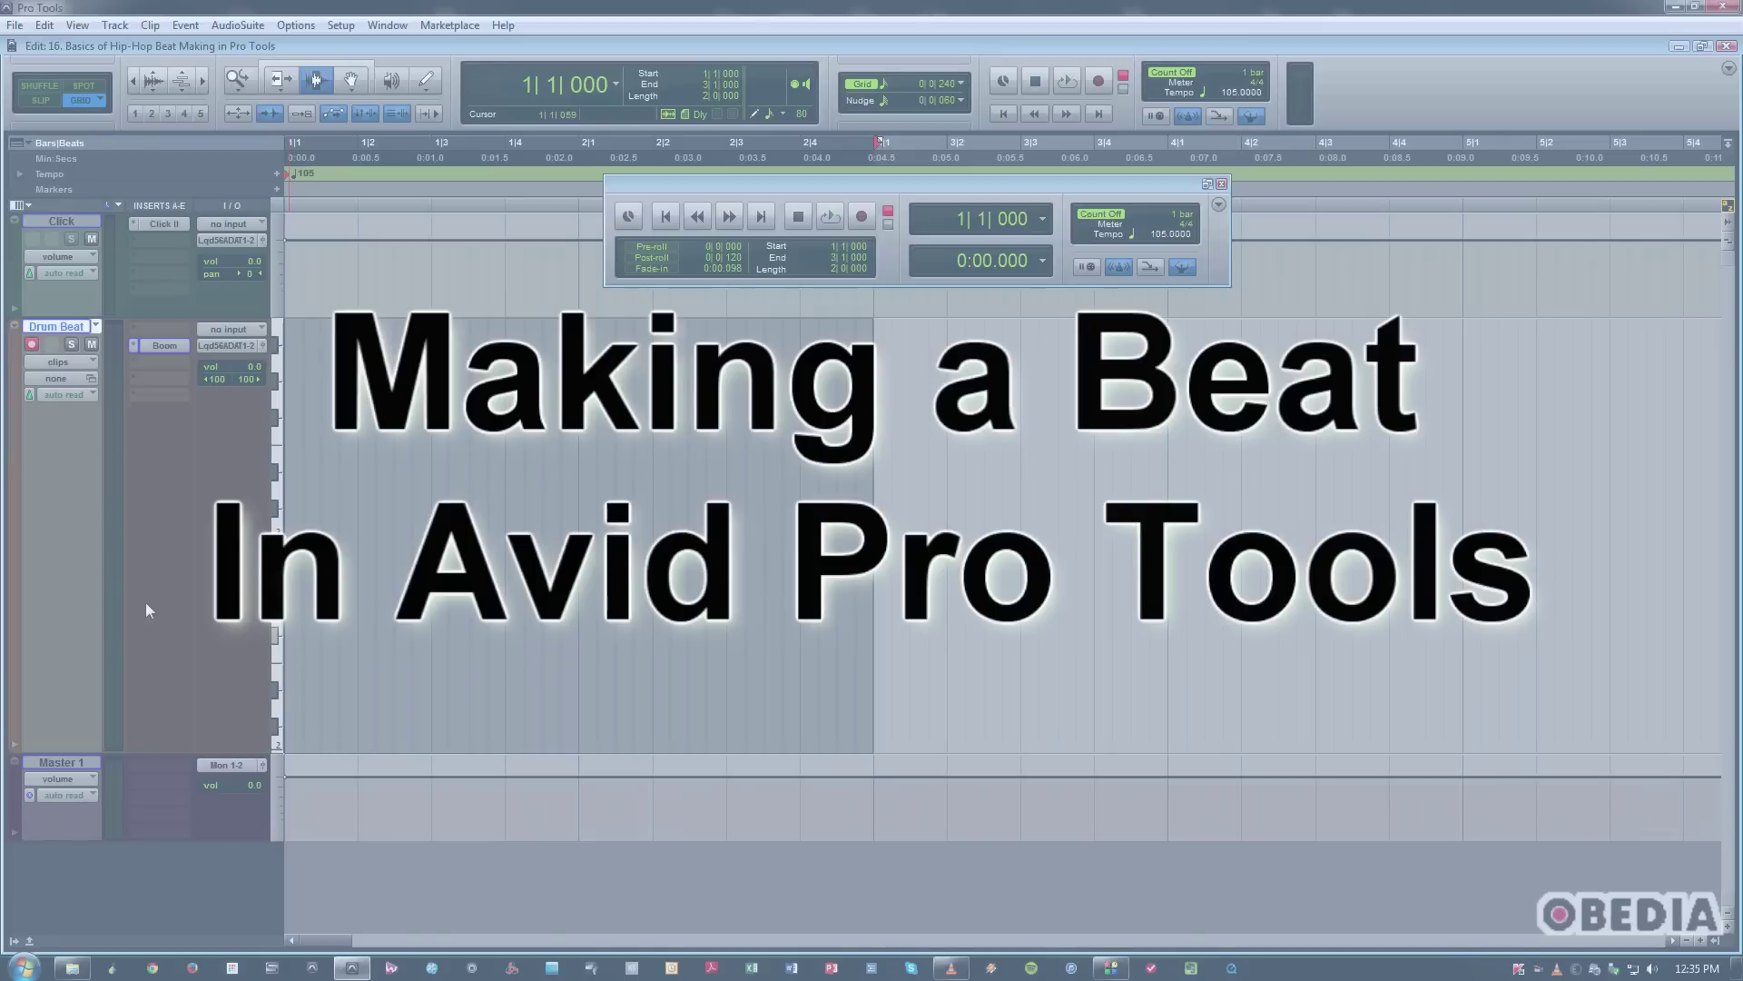
Open and close the Boom drum machine and the Transport display options without changes
click(160, 349)
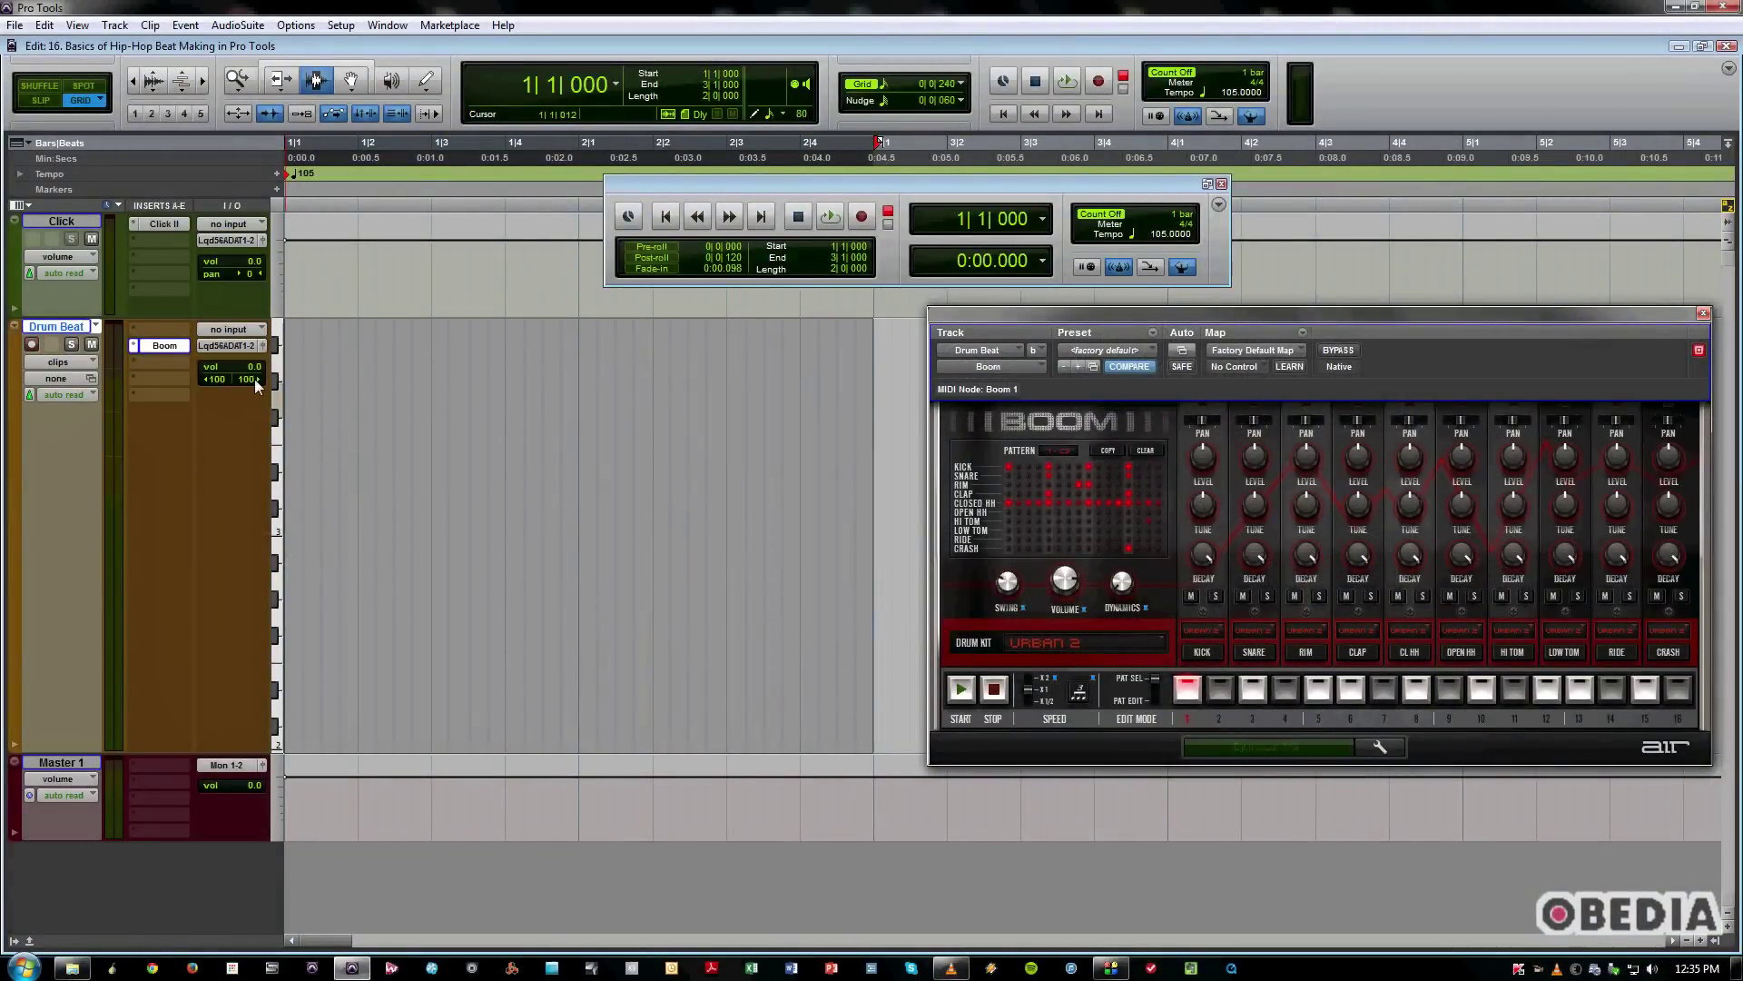
click(154, 347)
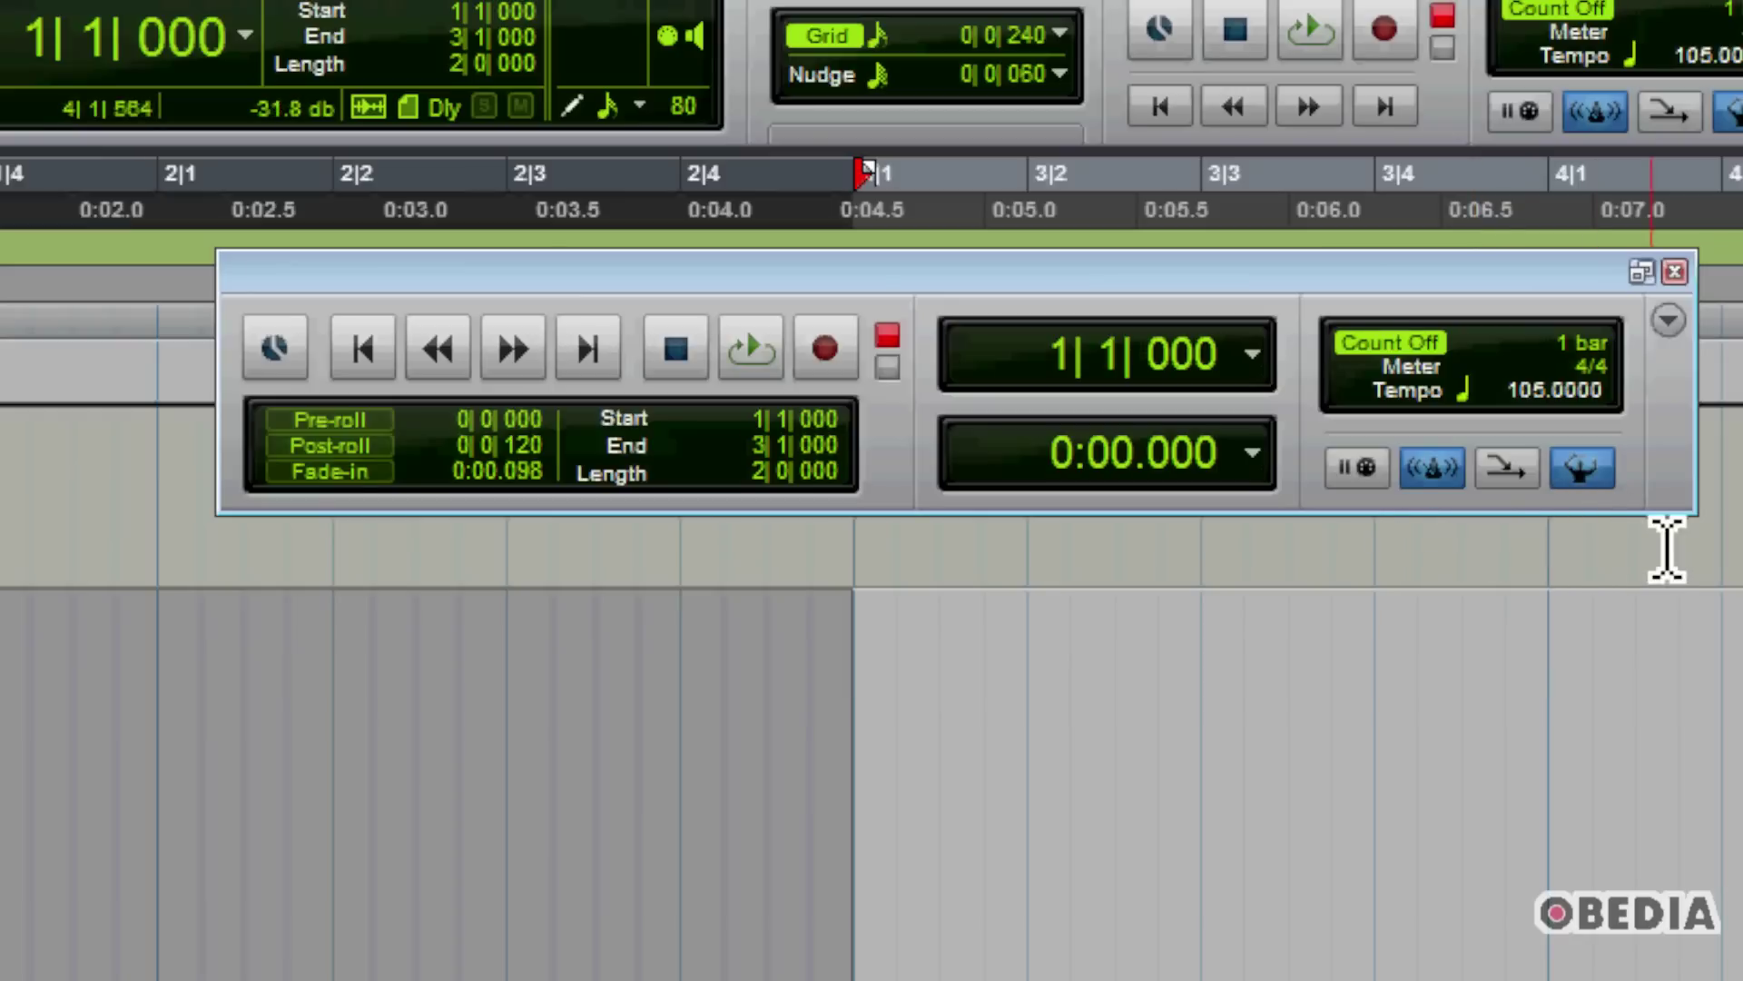
click(1668, 320)
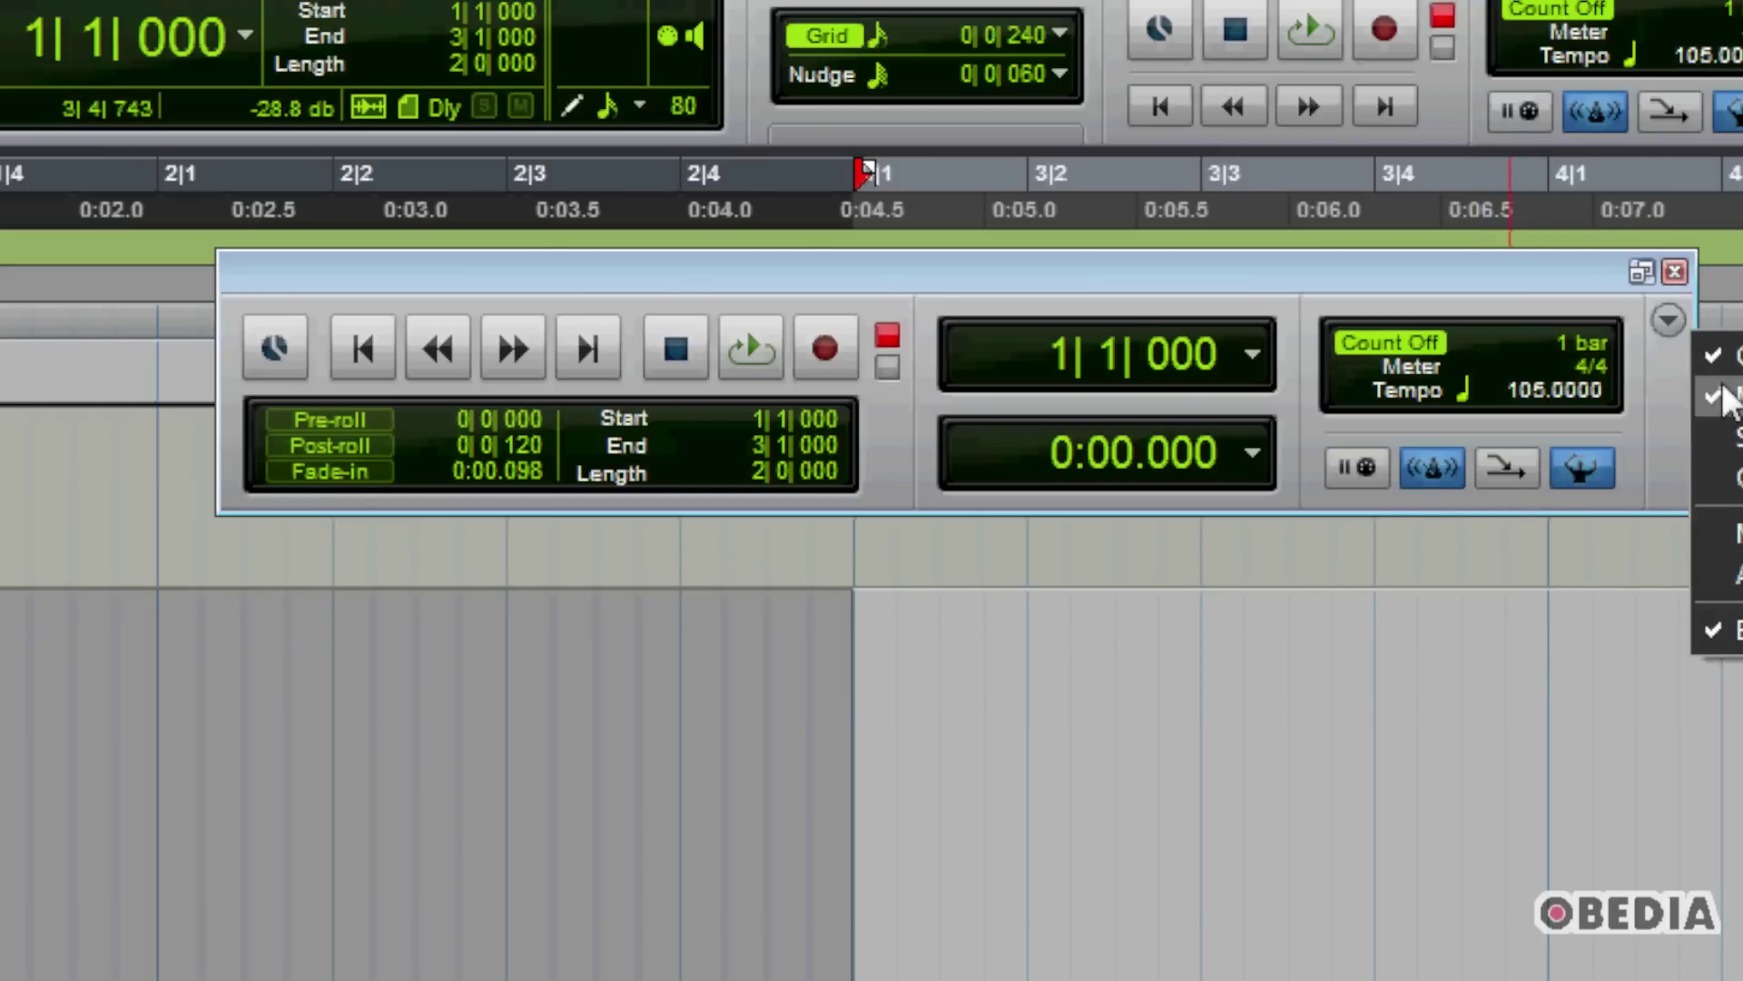
click(1654, 402)
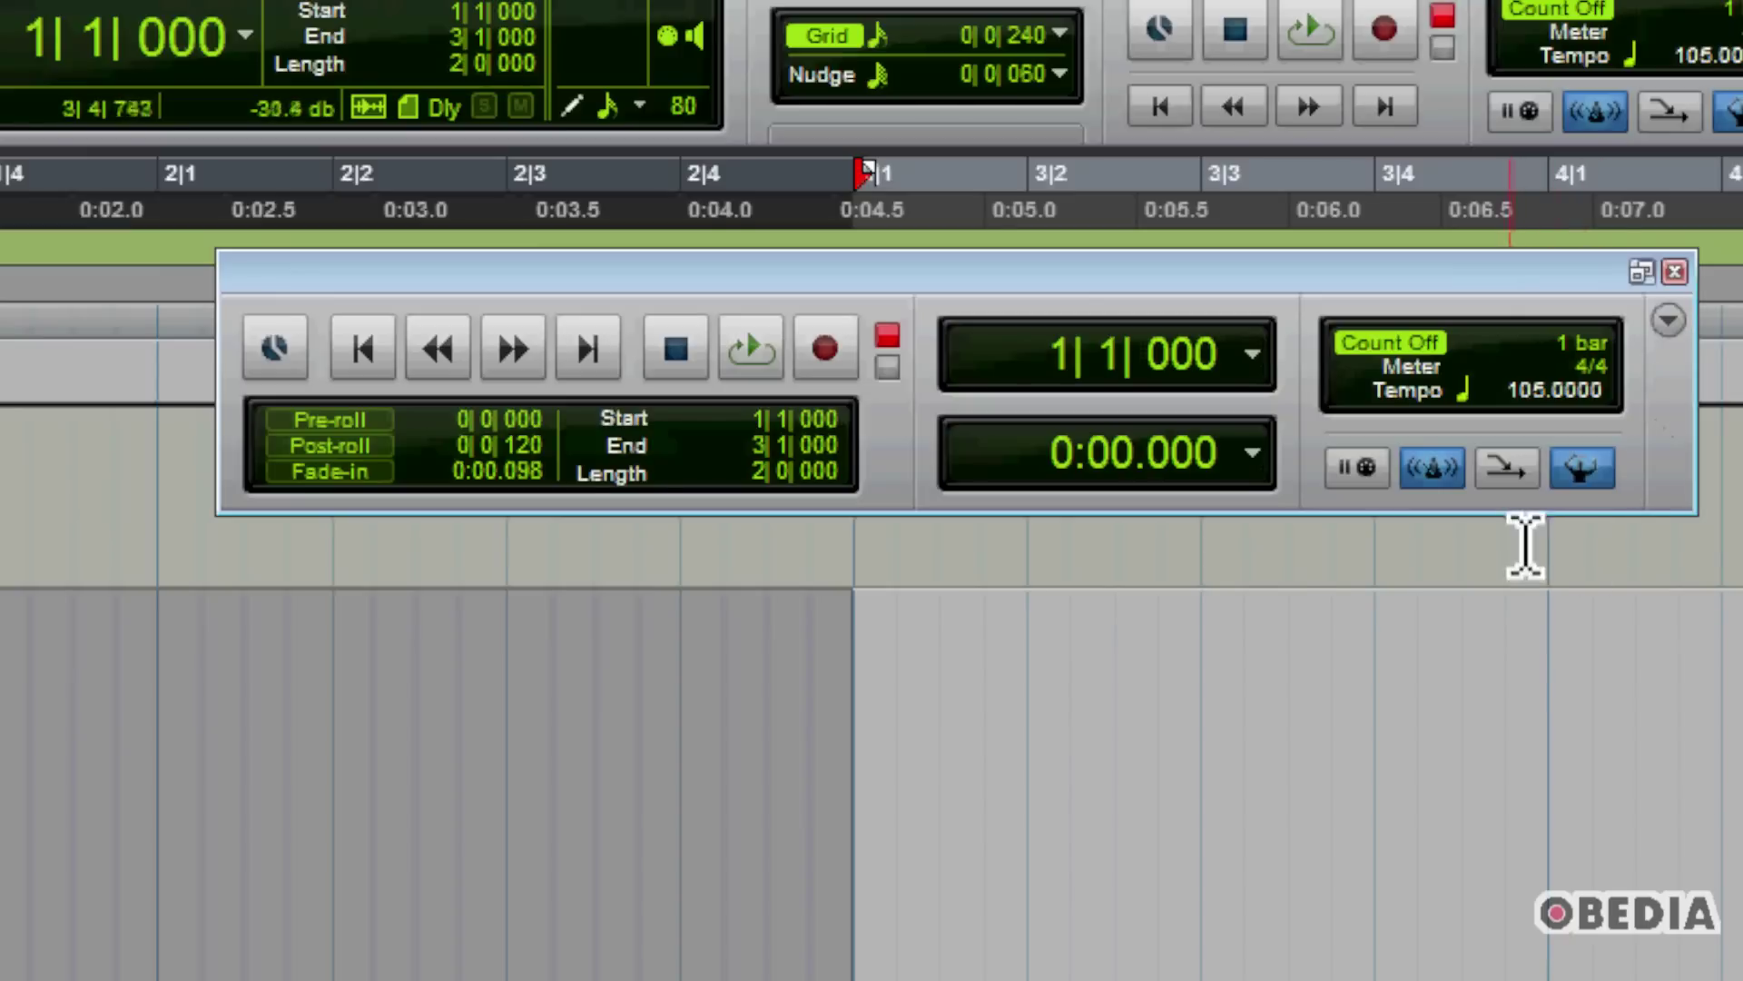
Switch MIDI Merge on in the Transport window so it stays lit
click(1506, 468)
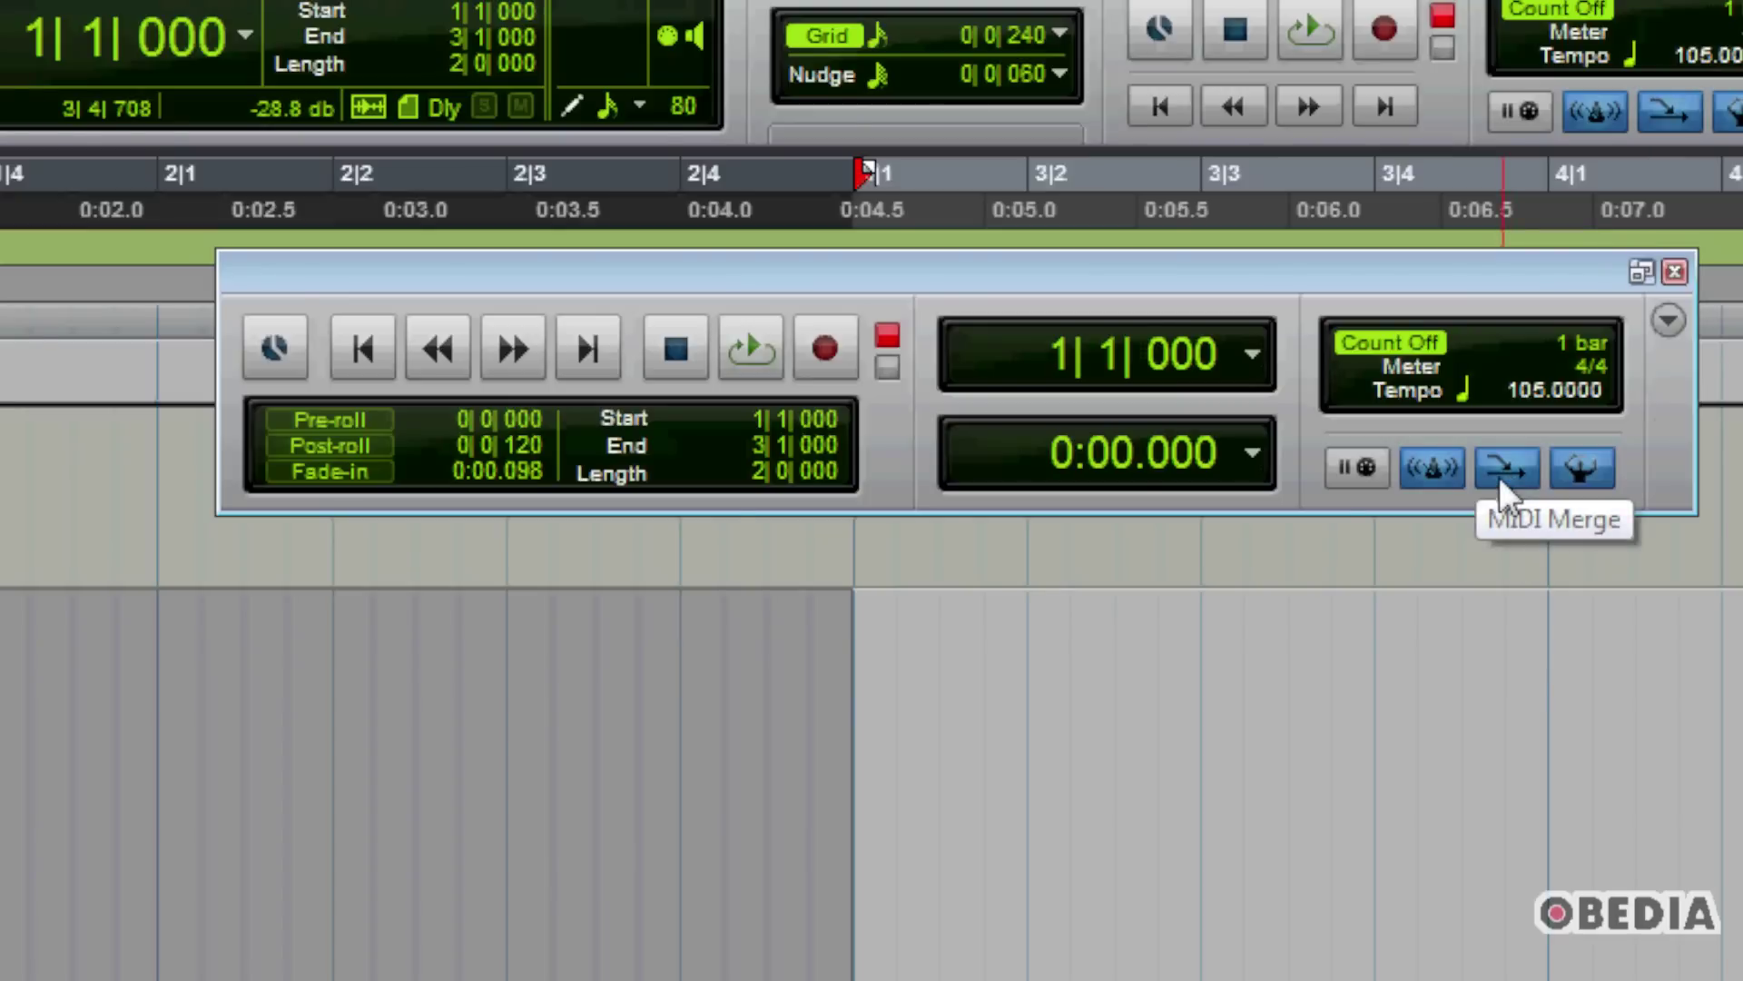
click(1500, 476)
click(1500, 477)
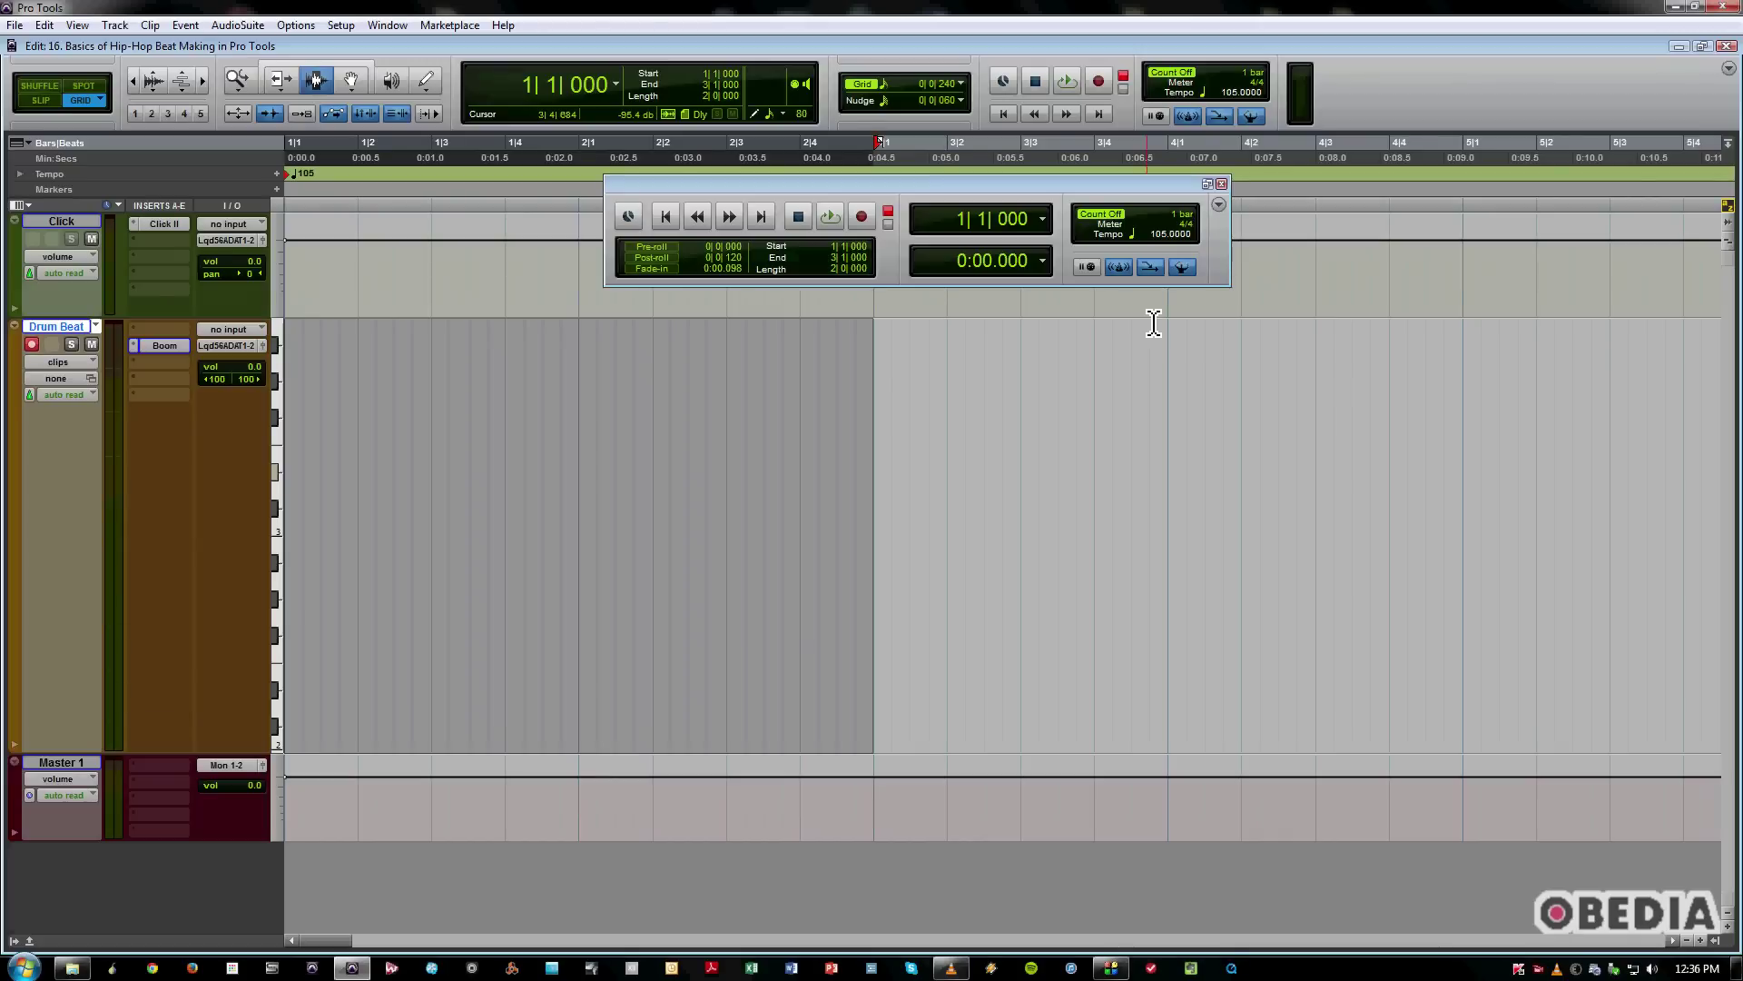
Record a two-bar Boom pattern onto Drum Beat as clip Drum Beat-27, merged with the original beat
key(ctrl+space)
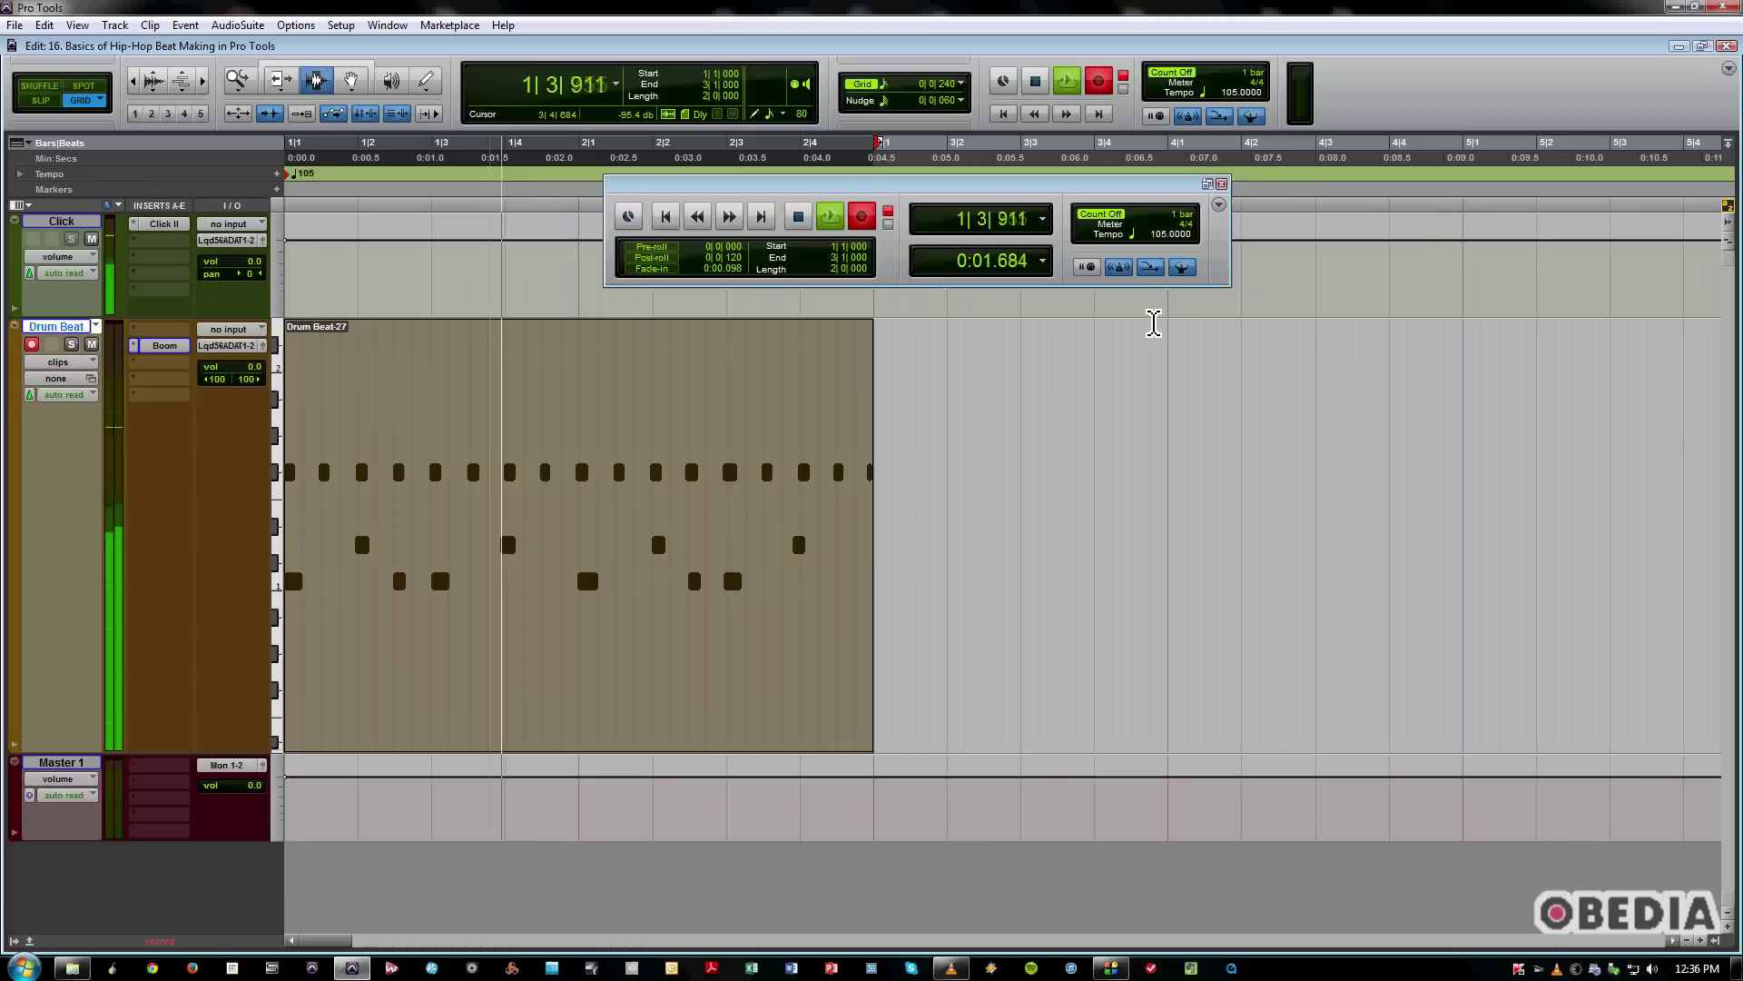
key(space)
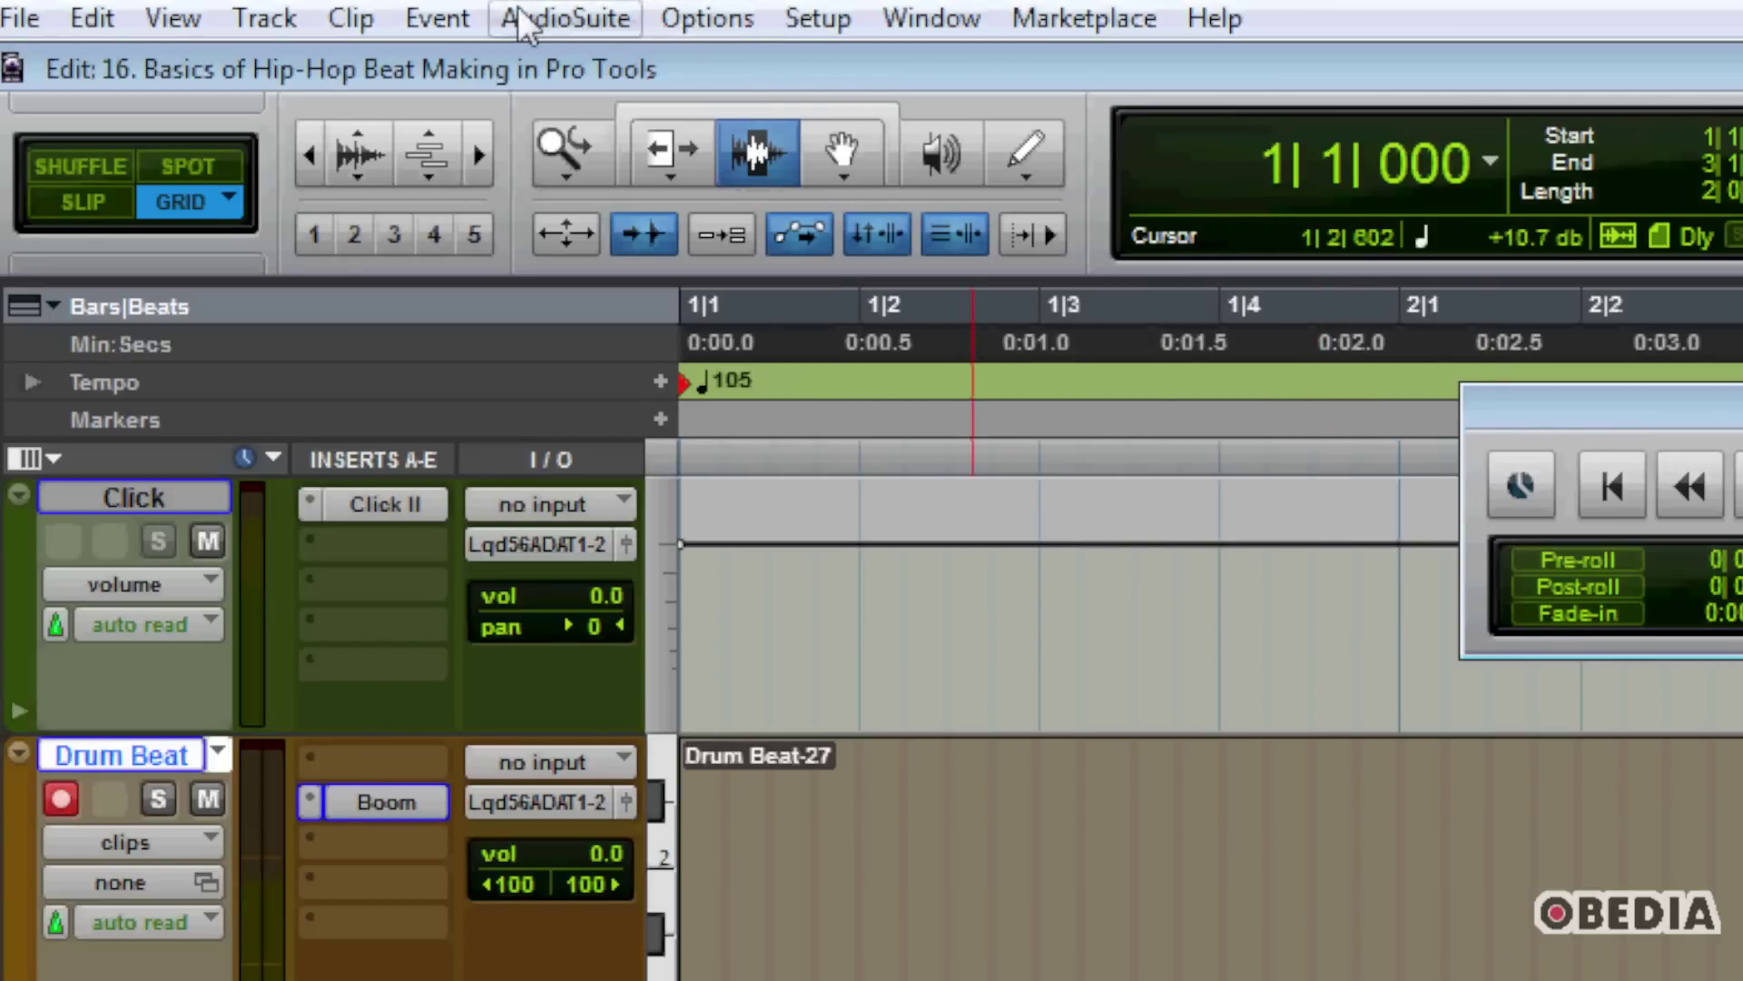
Quantize the Drum Beat-27 notes to a 1/16-note grid and play back the result
click(440, 16)
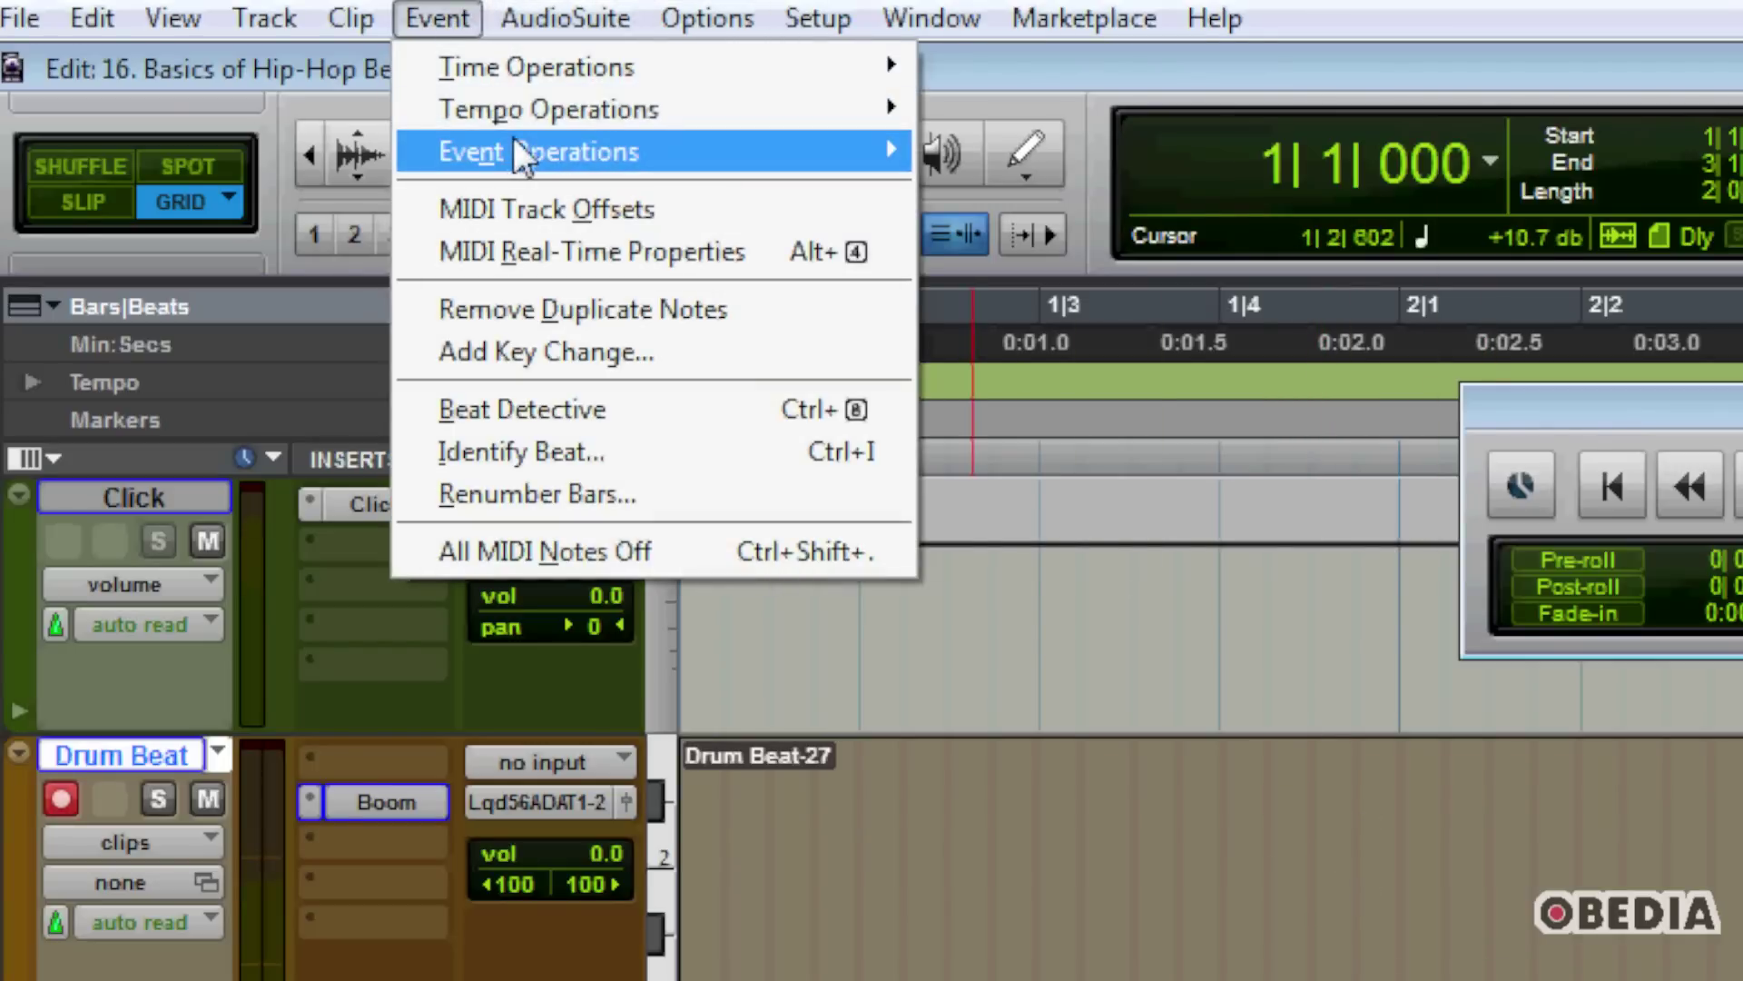
mouse_move(516, 145)
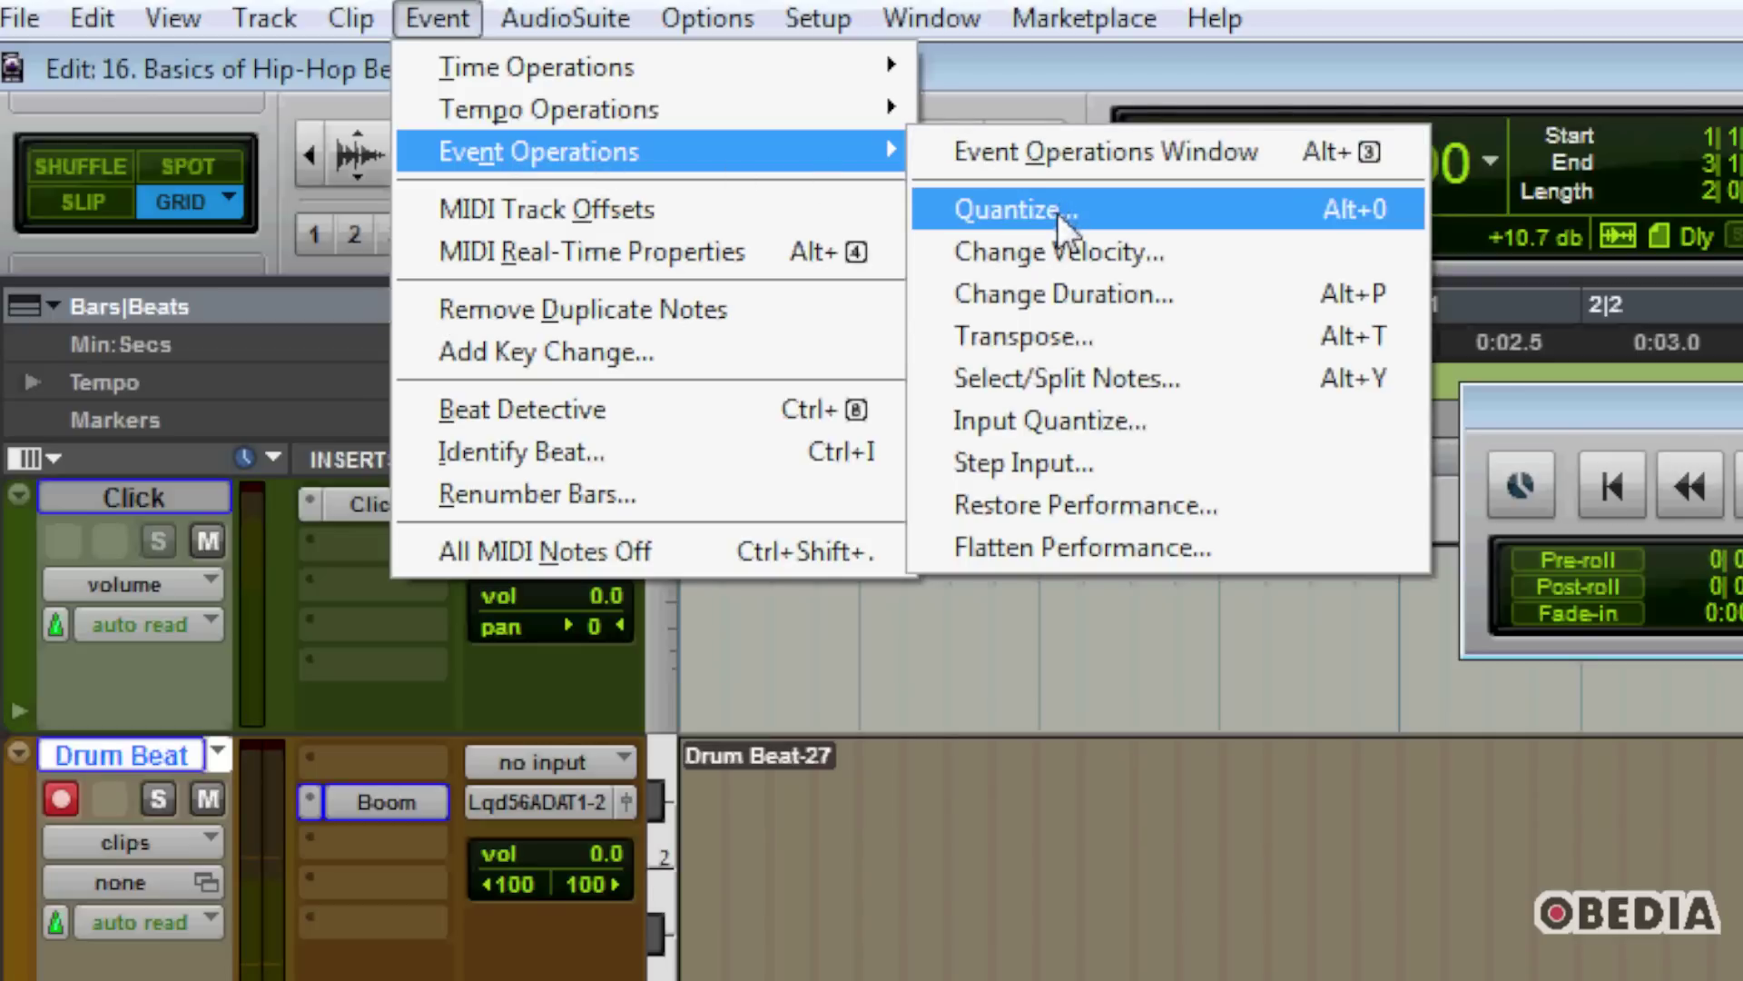
click(1060, 218)
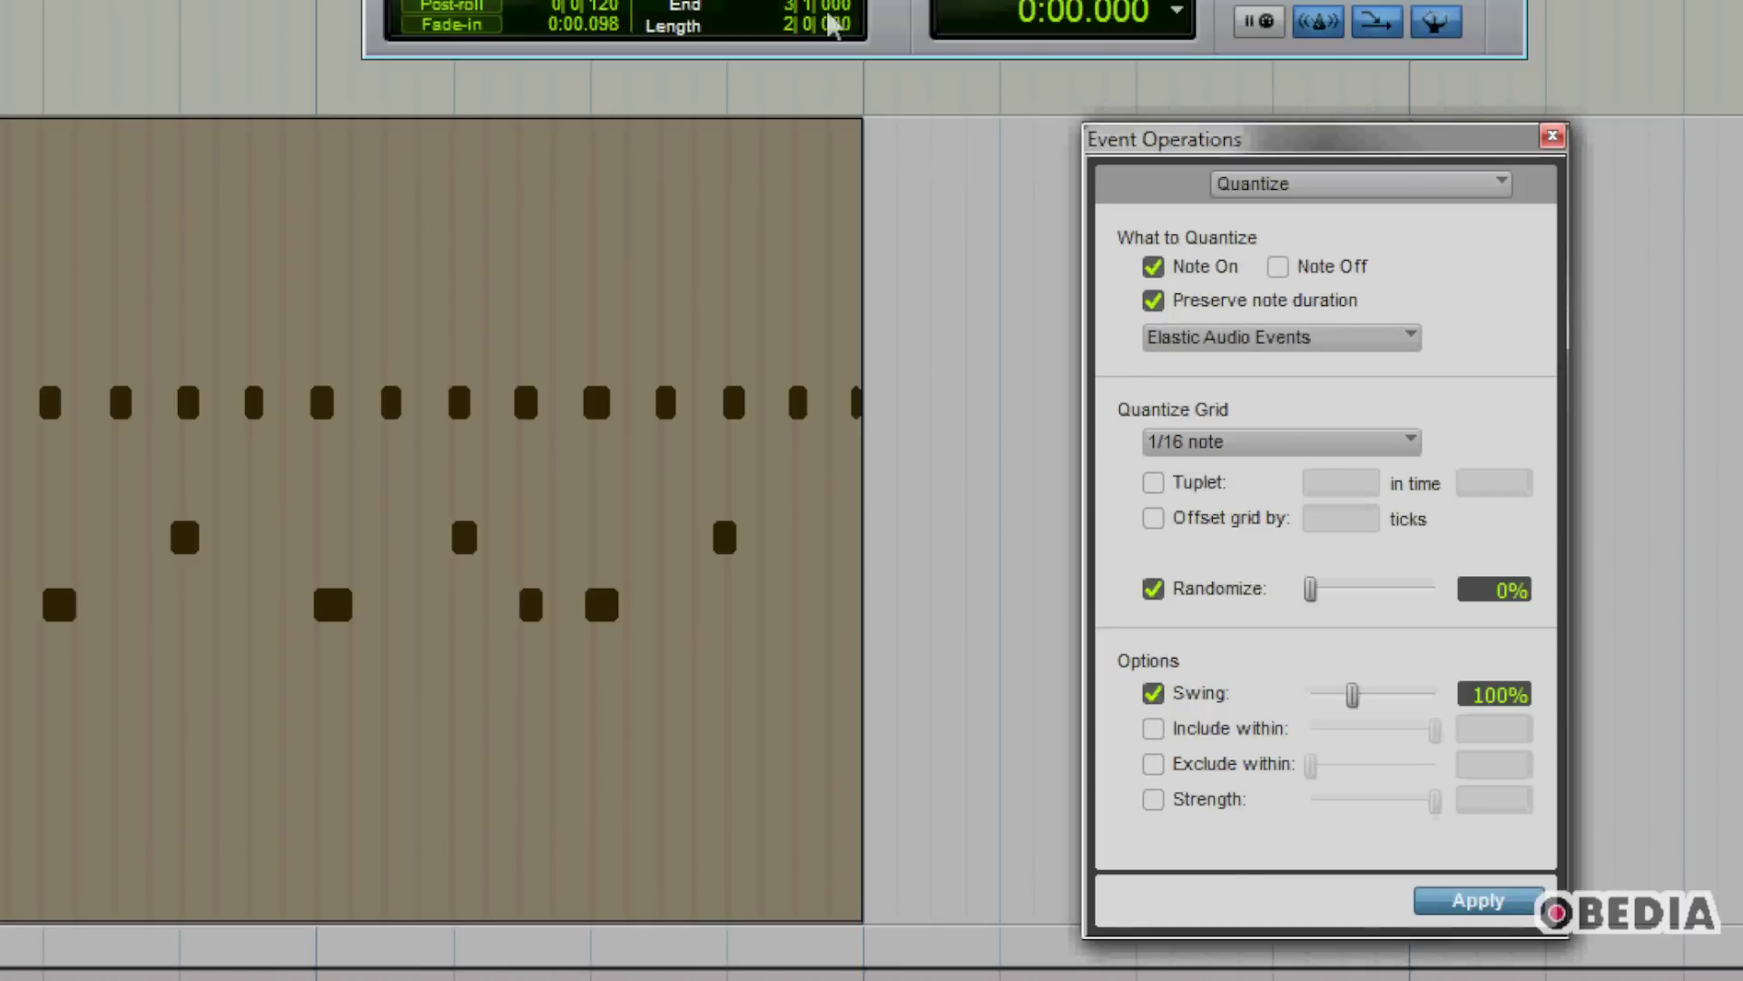
click(1457, 897)
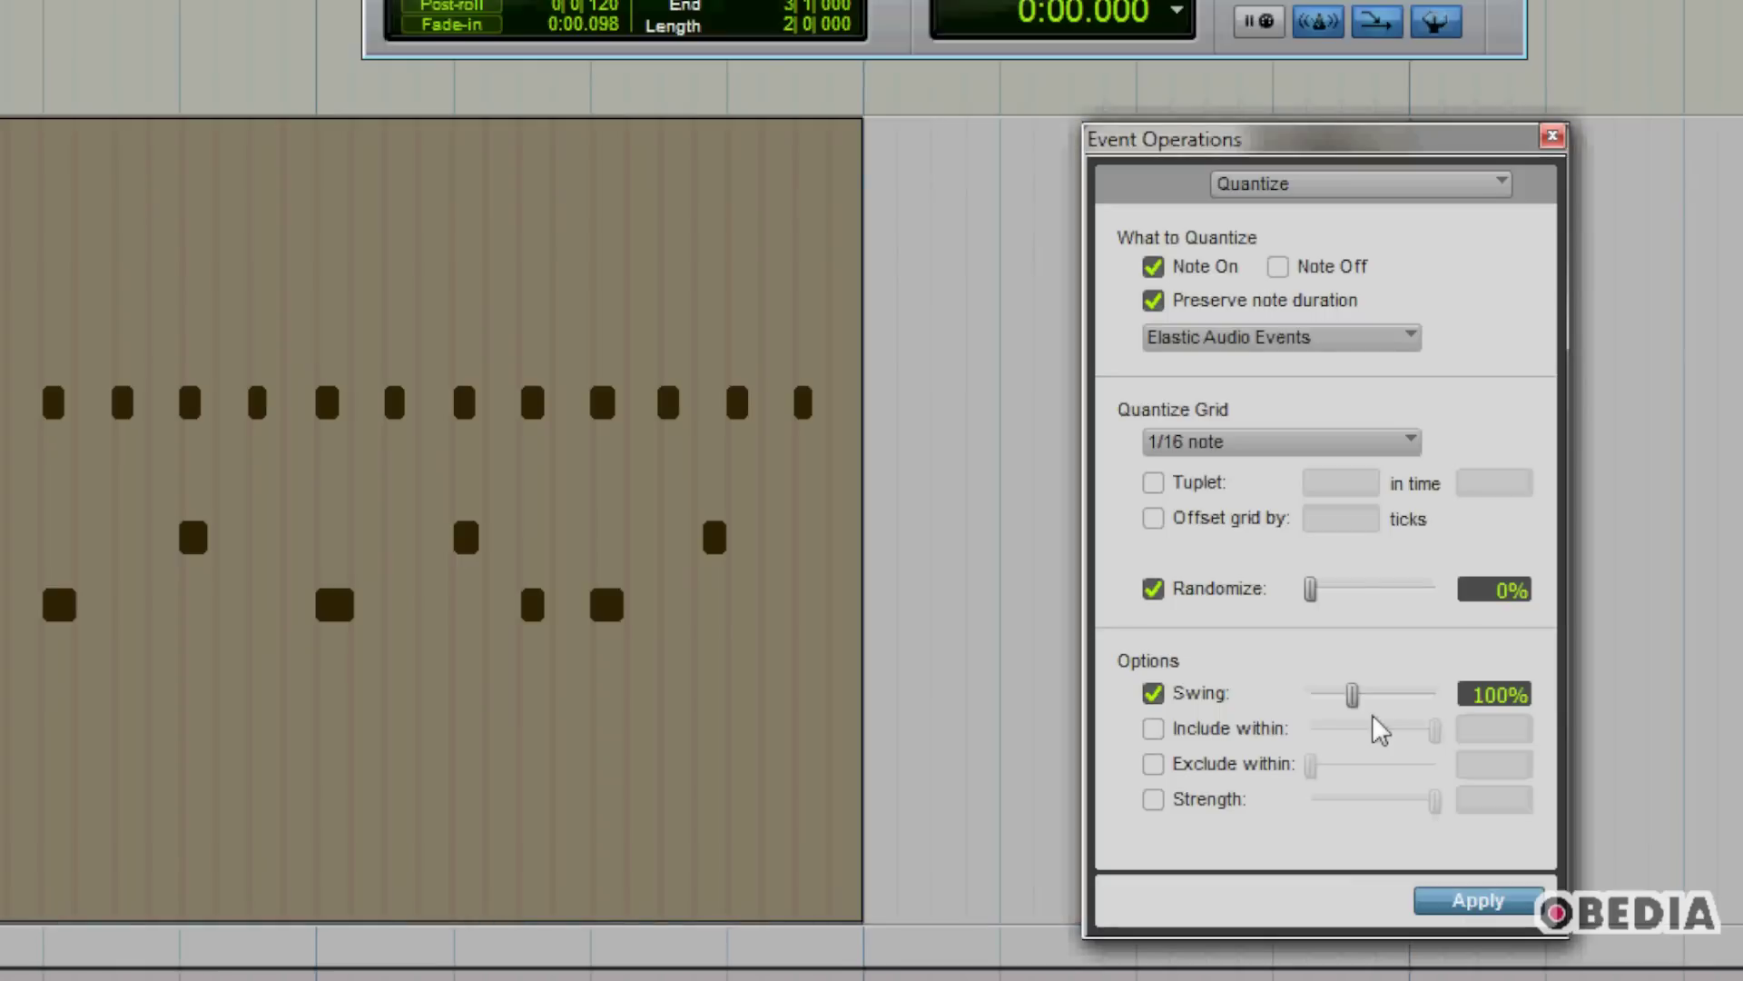
key(space)
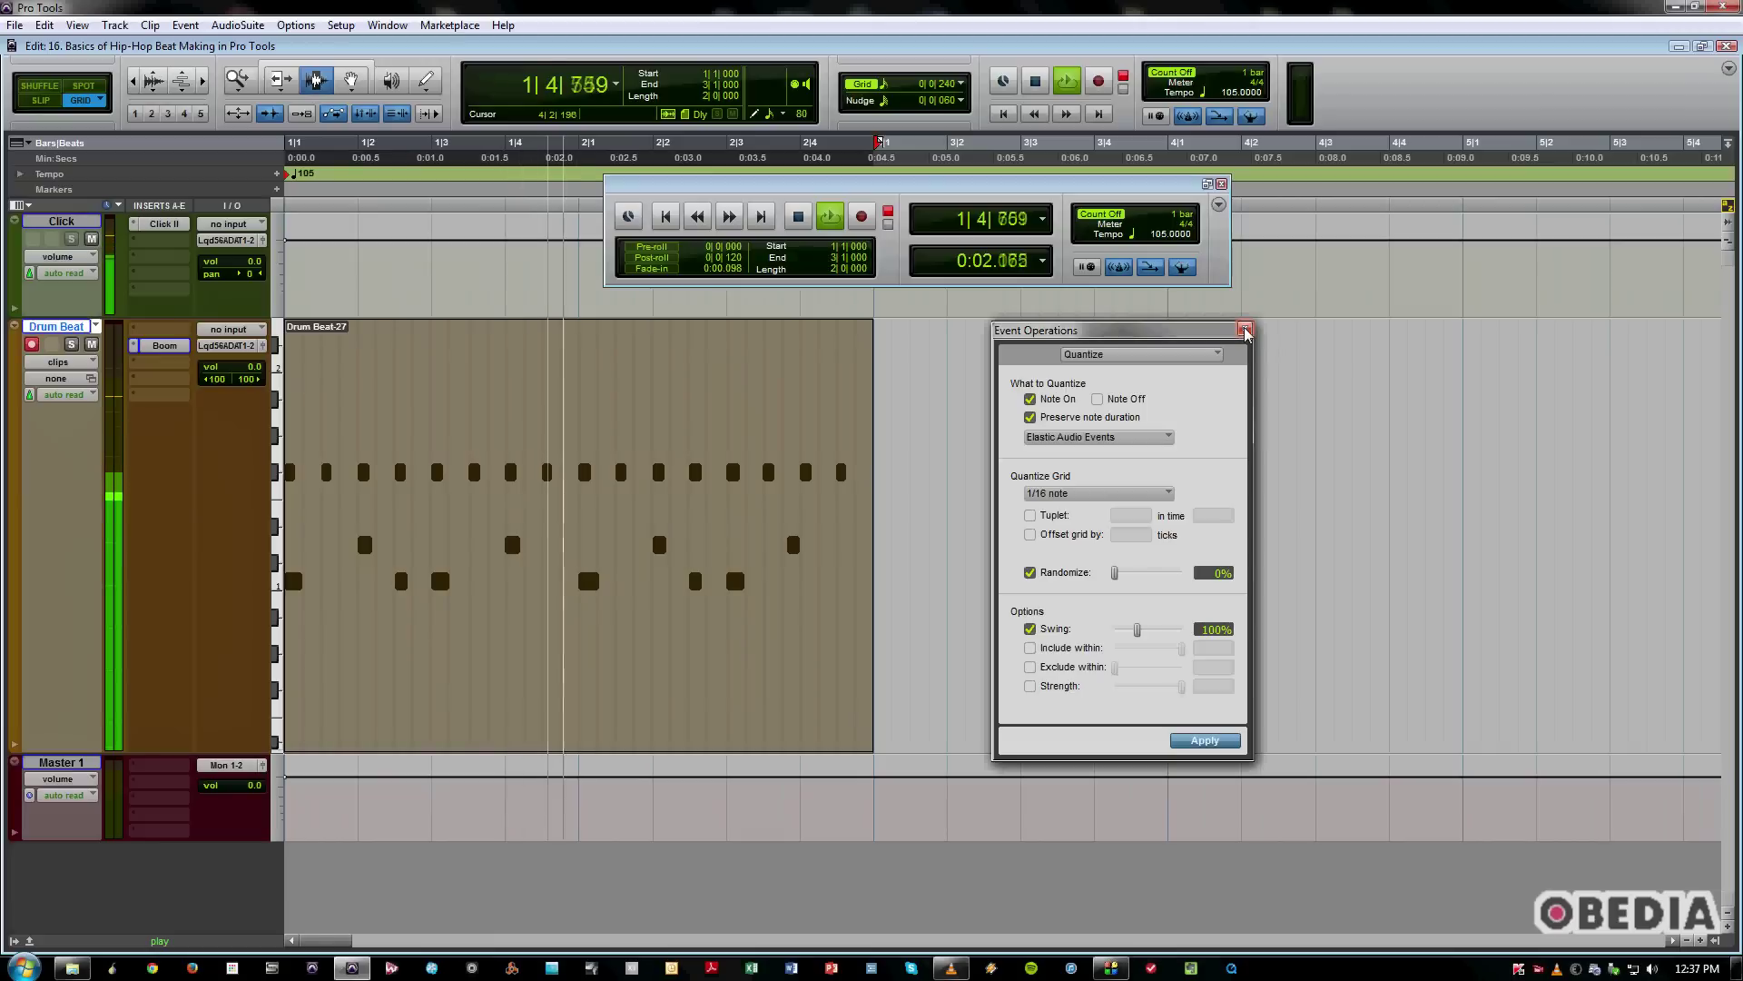
click(1552, 137)
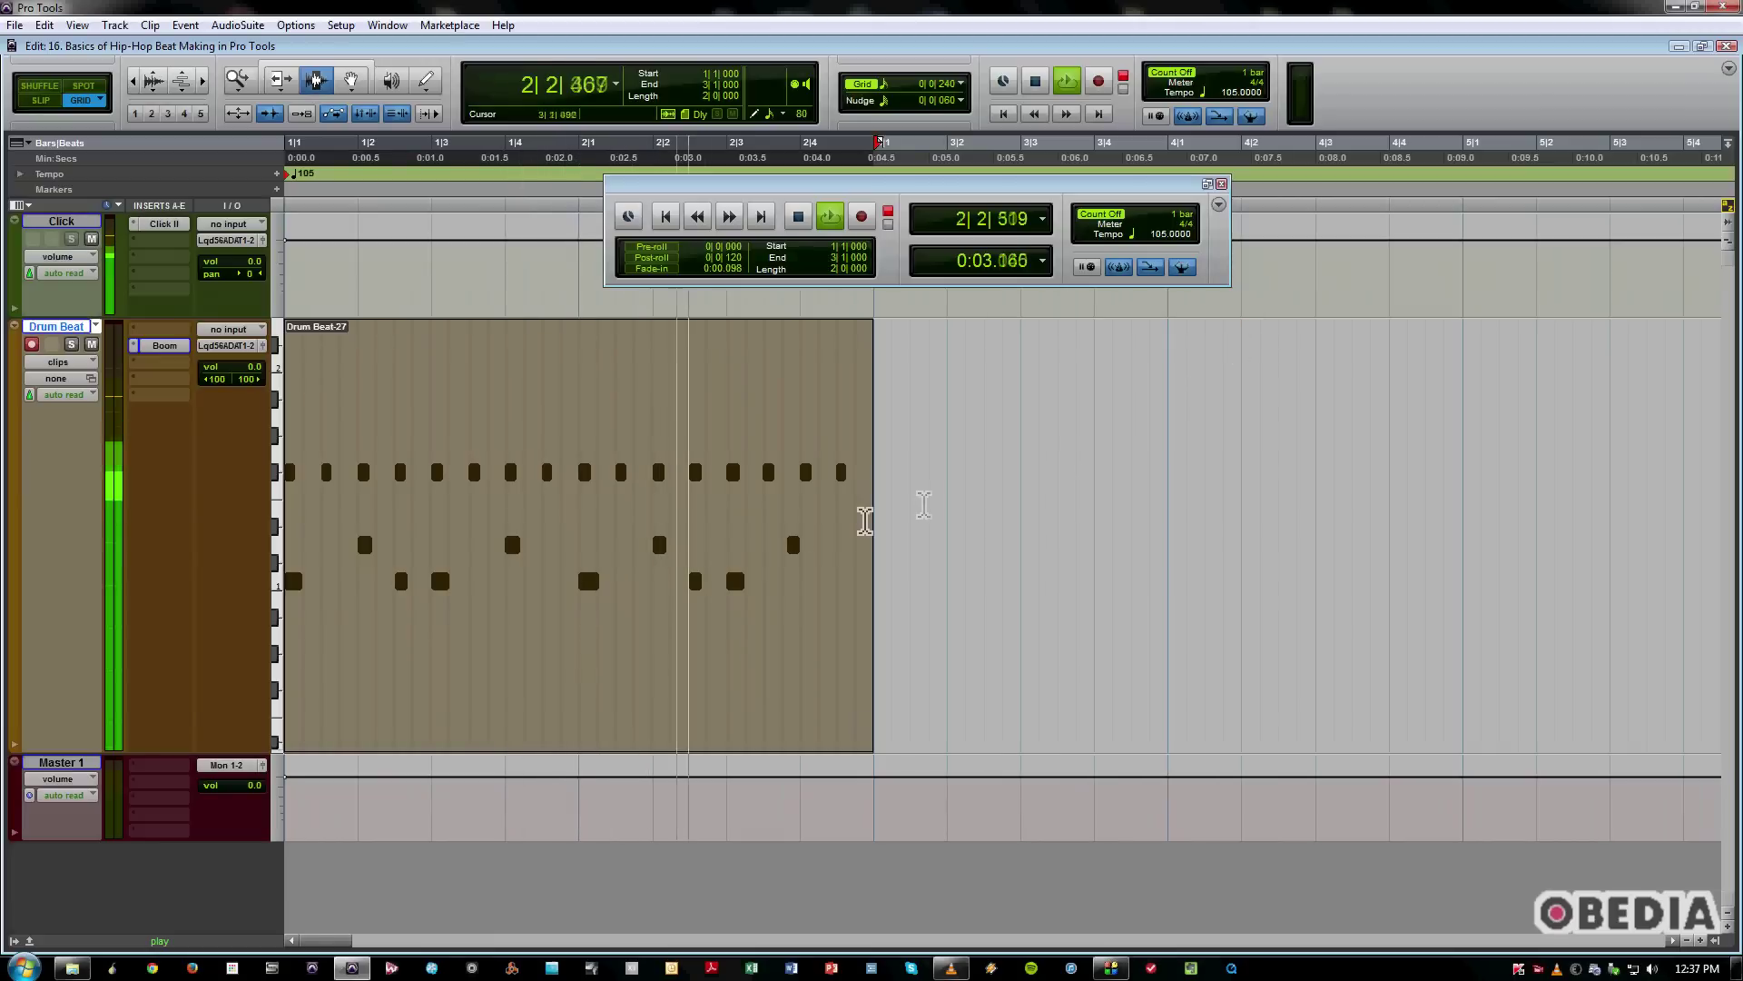
key(space)
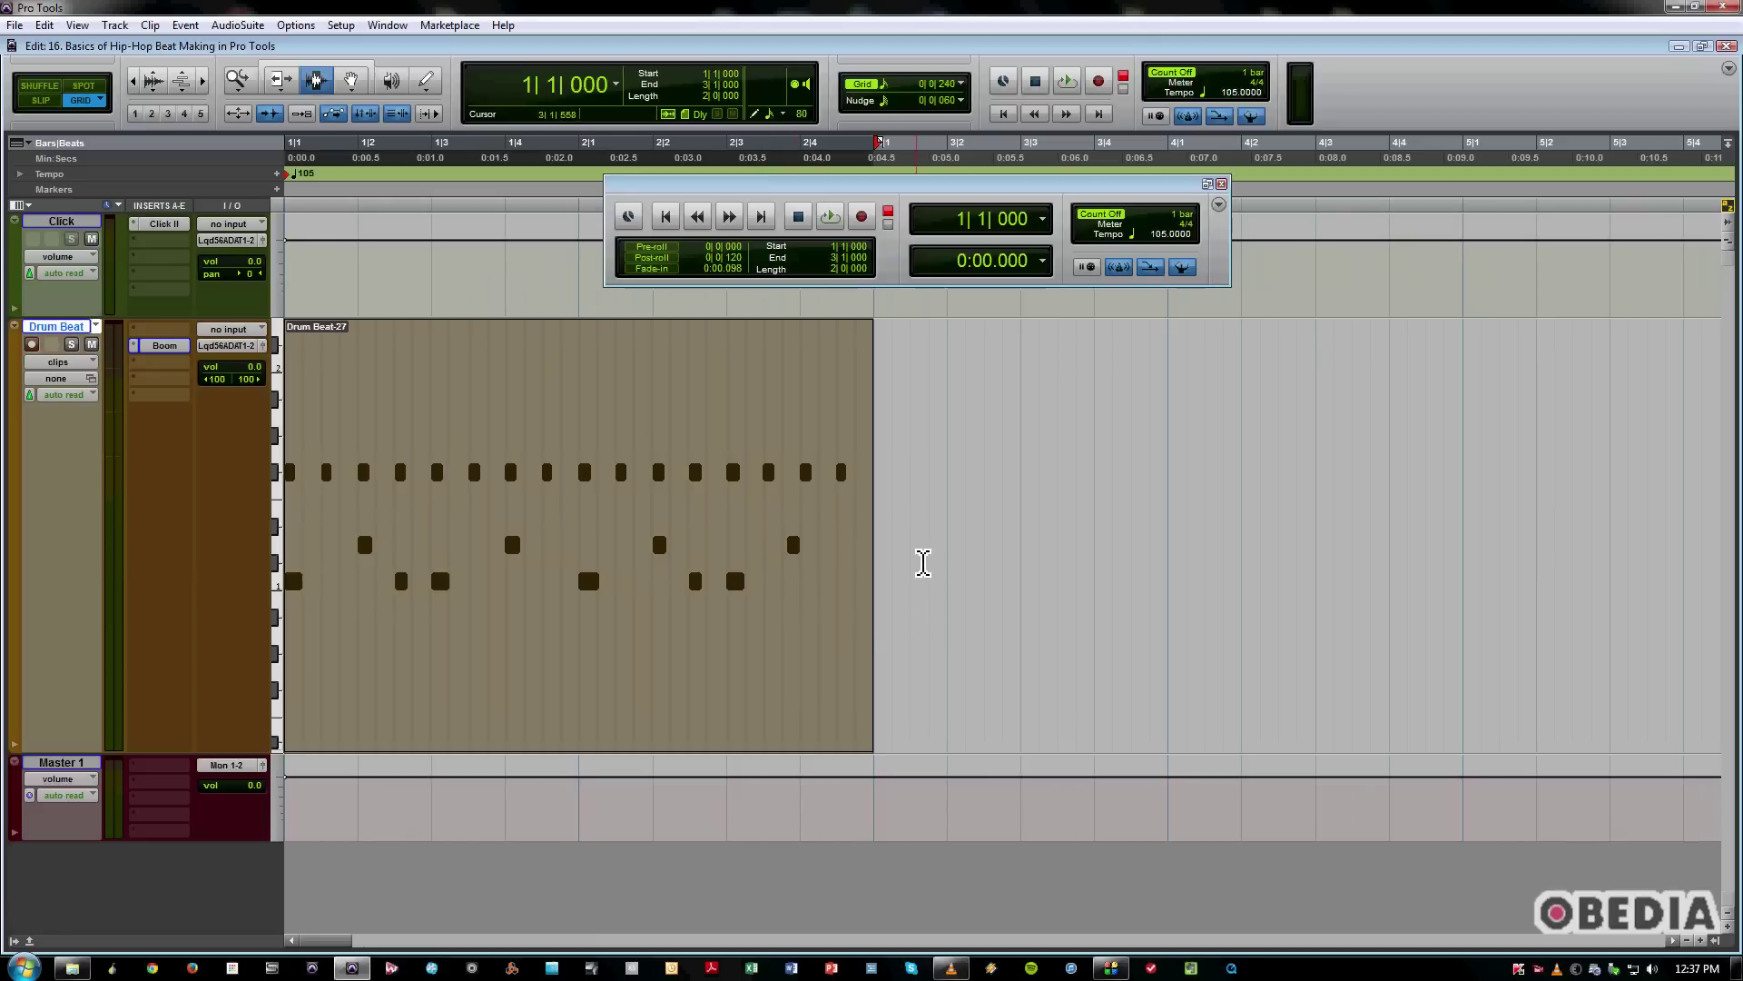
Zoom the timeline out and record-arm the Drum Beat track
key(r)
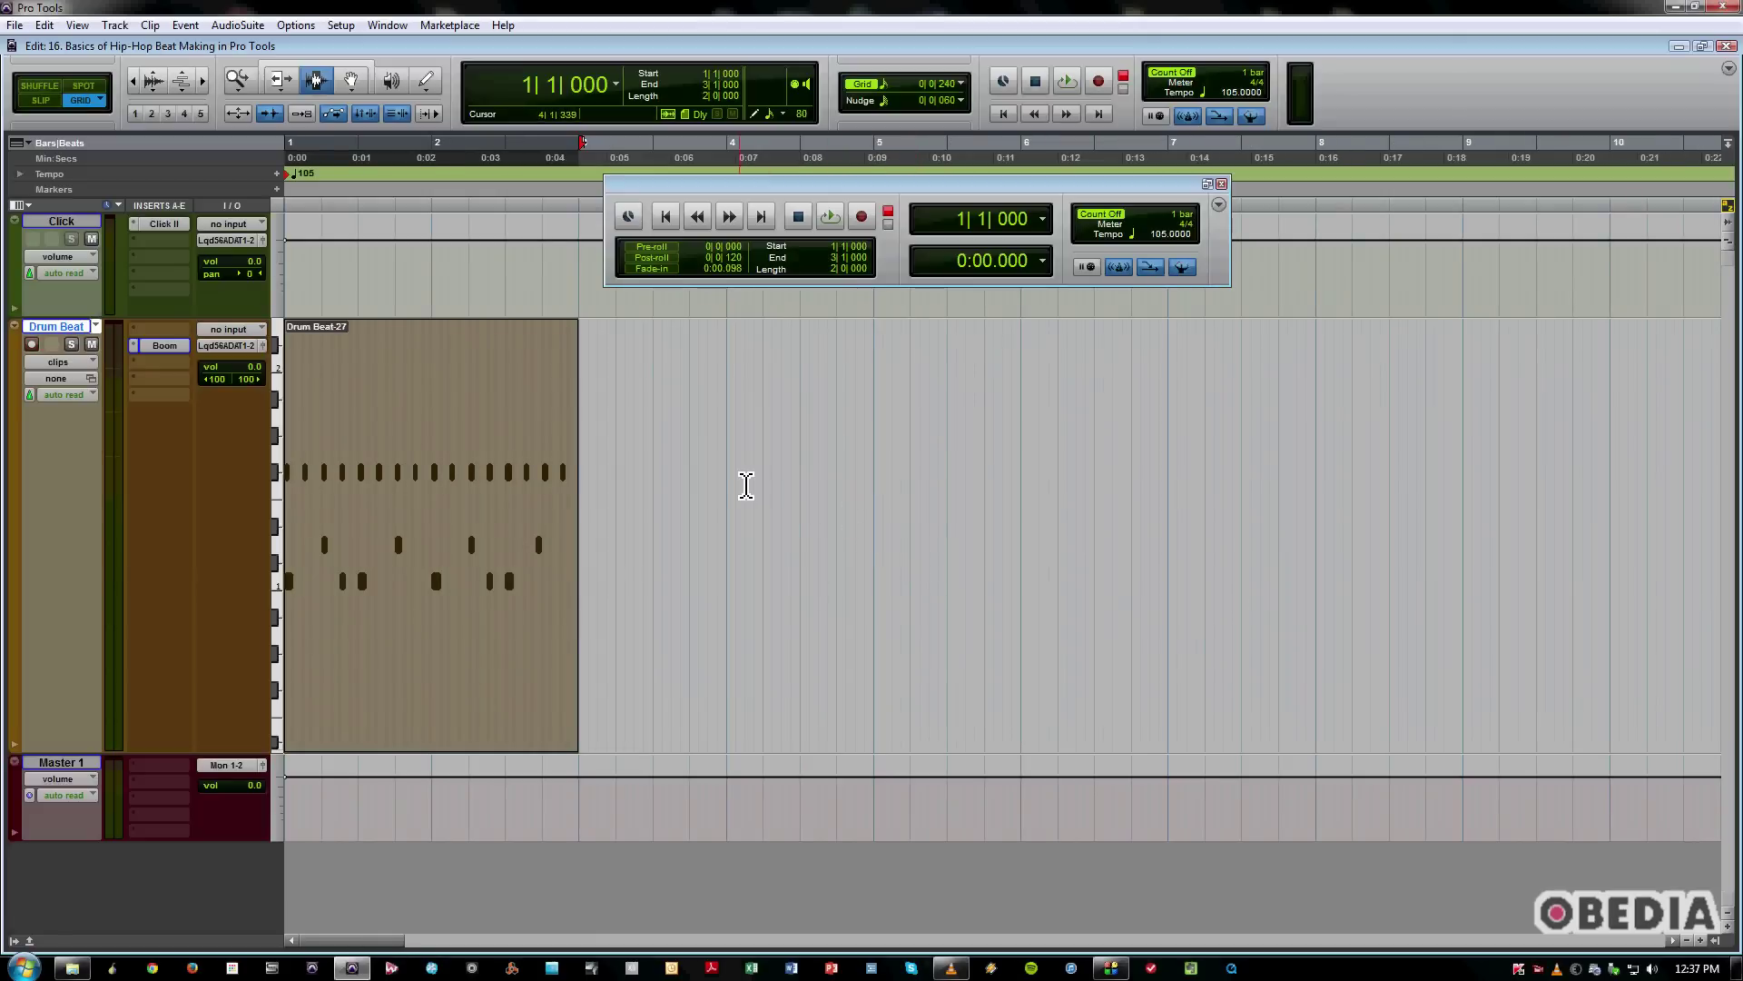
key(shift+r)
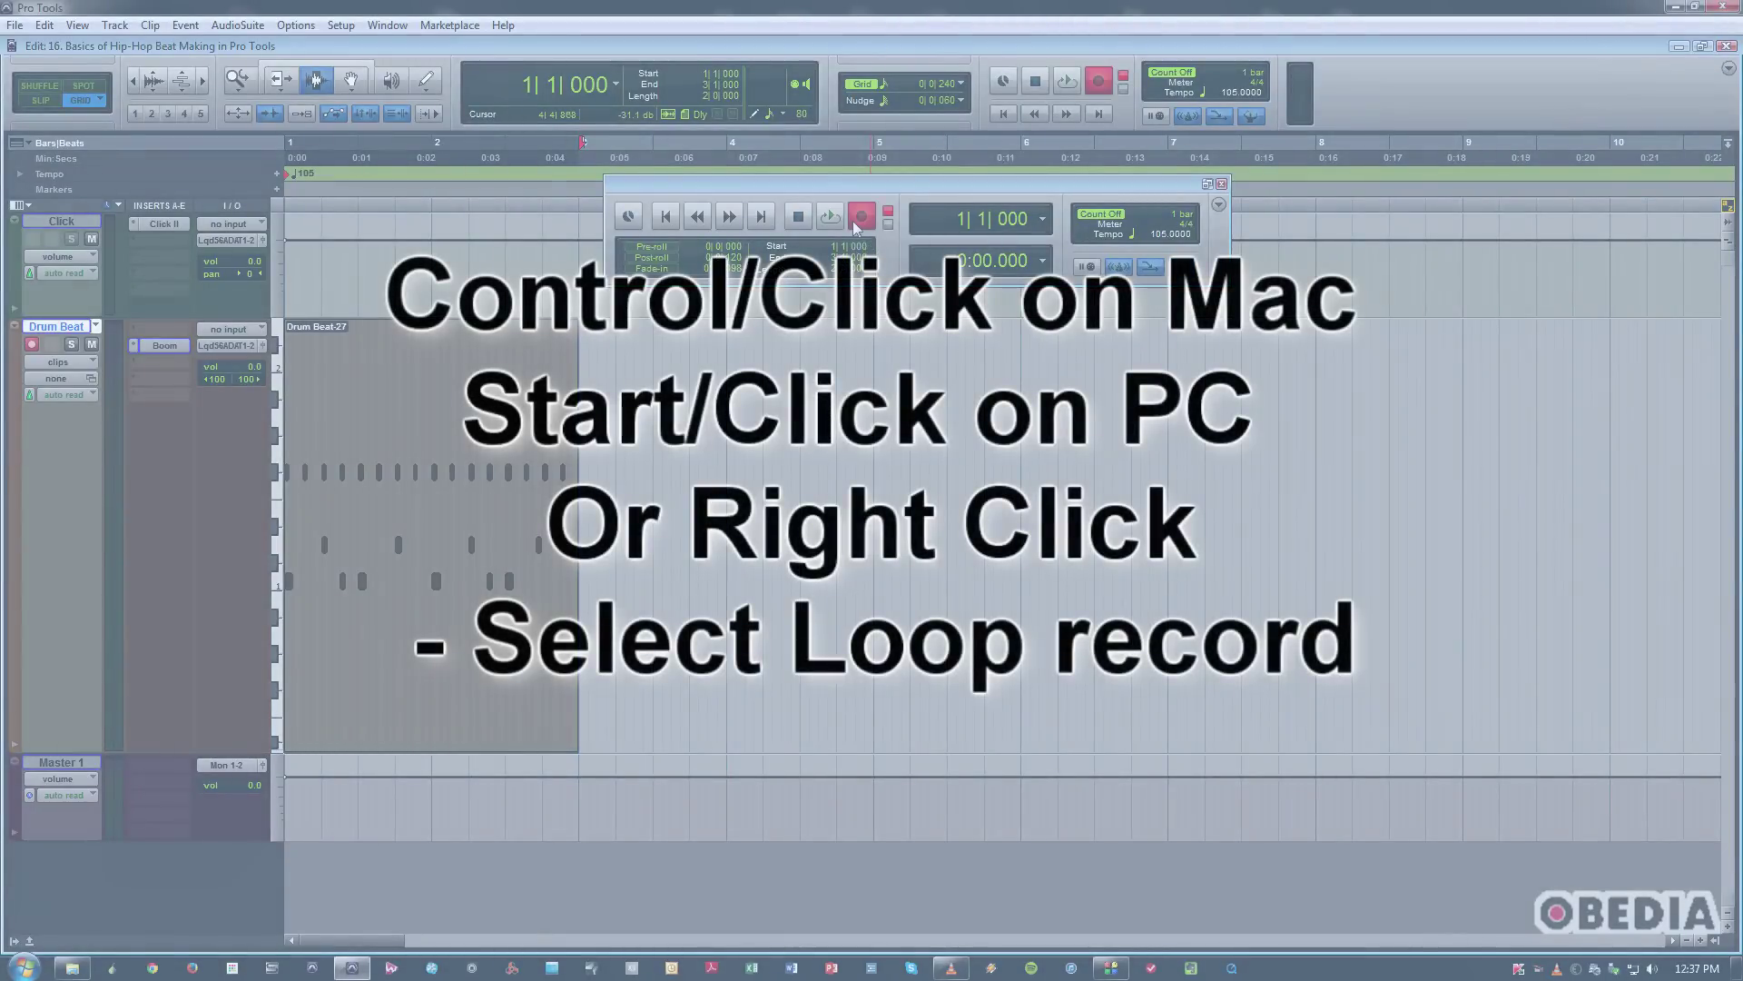
Switch the record mode to loop recording
super+click(859, 217)
right_click(859, 220)
click(882, 232)
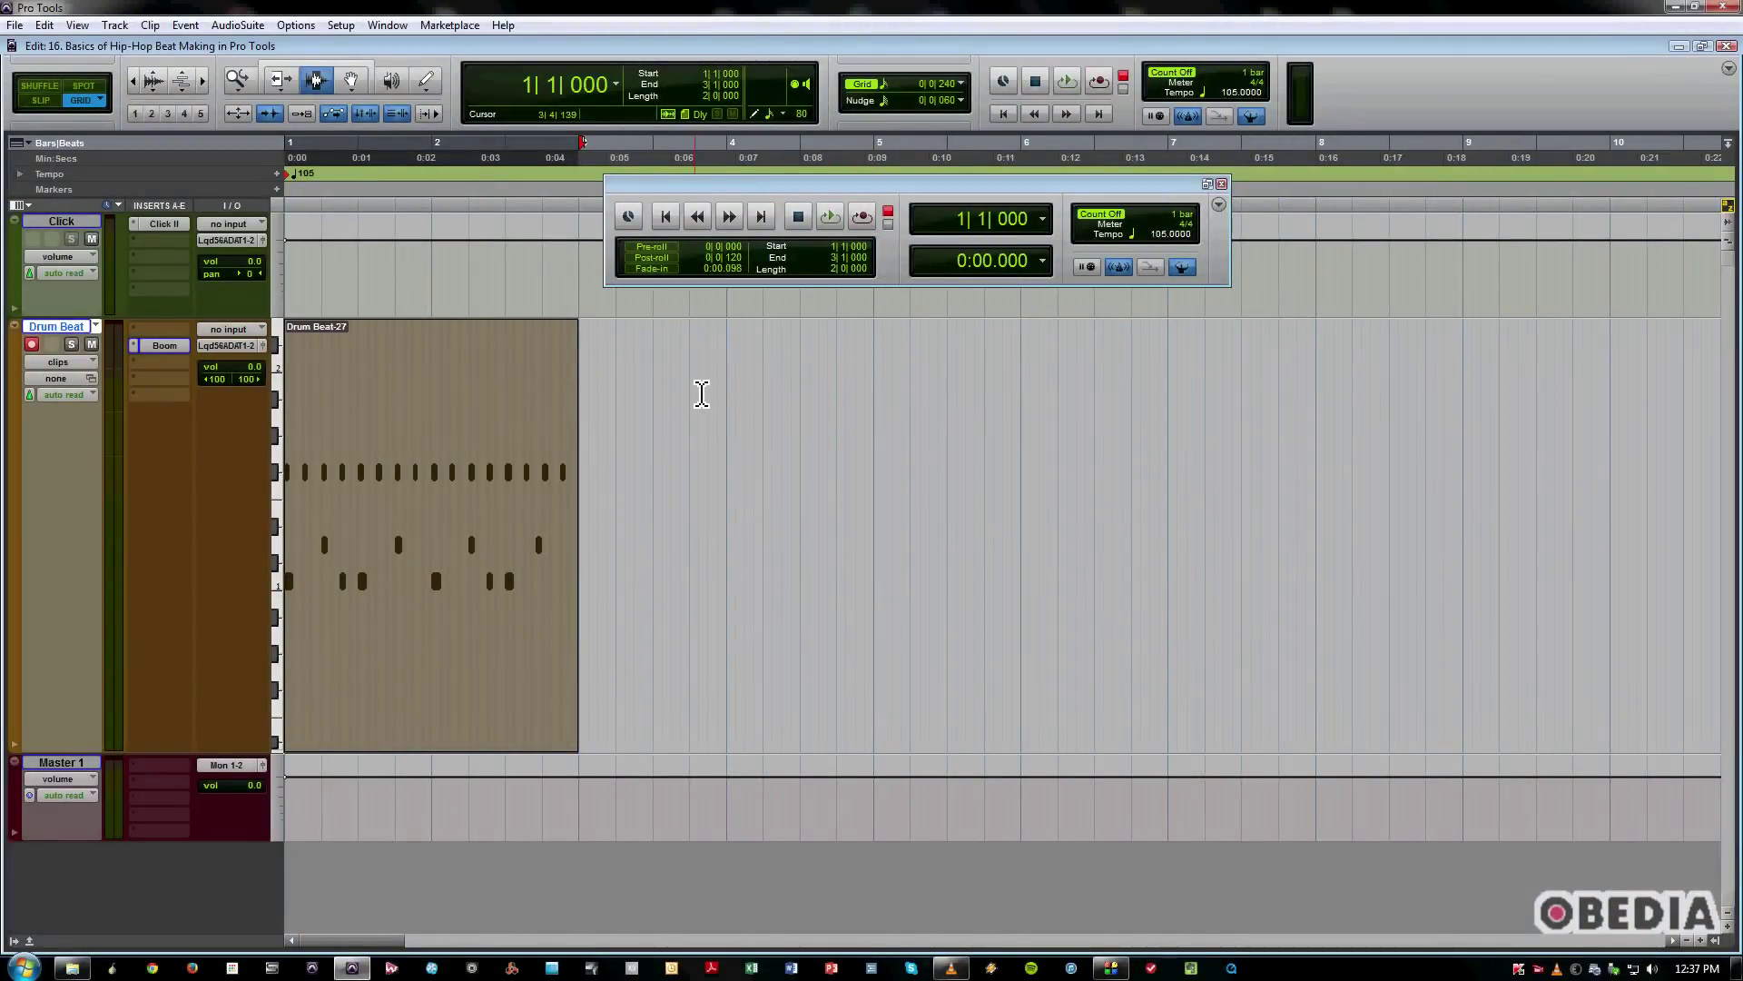
Select a two-bar range from 4|1|000 to 6|1|000 on the Drum Beat track
key(KP_5)
key(KP_5)
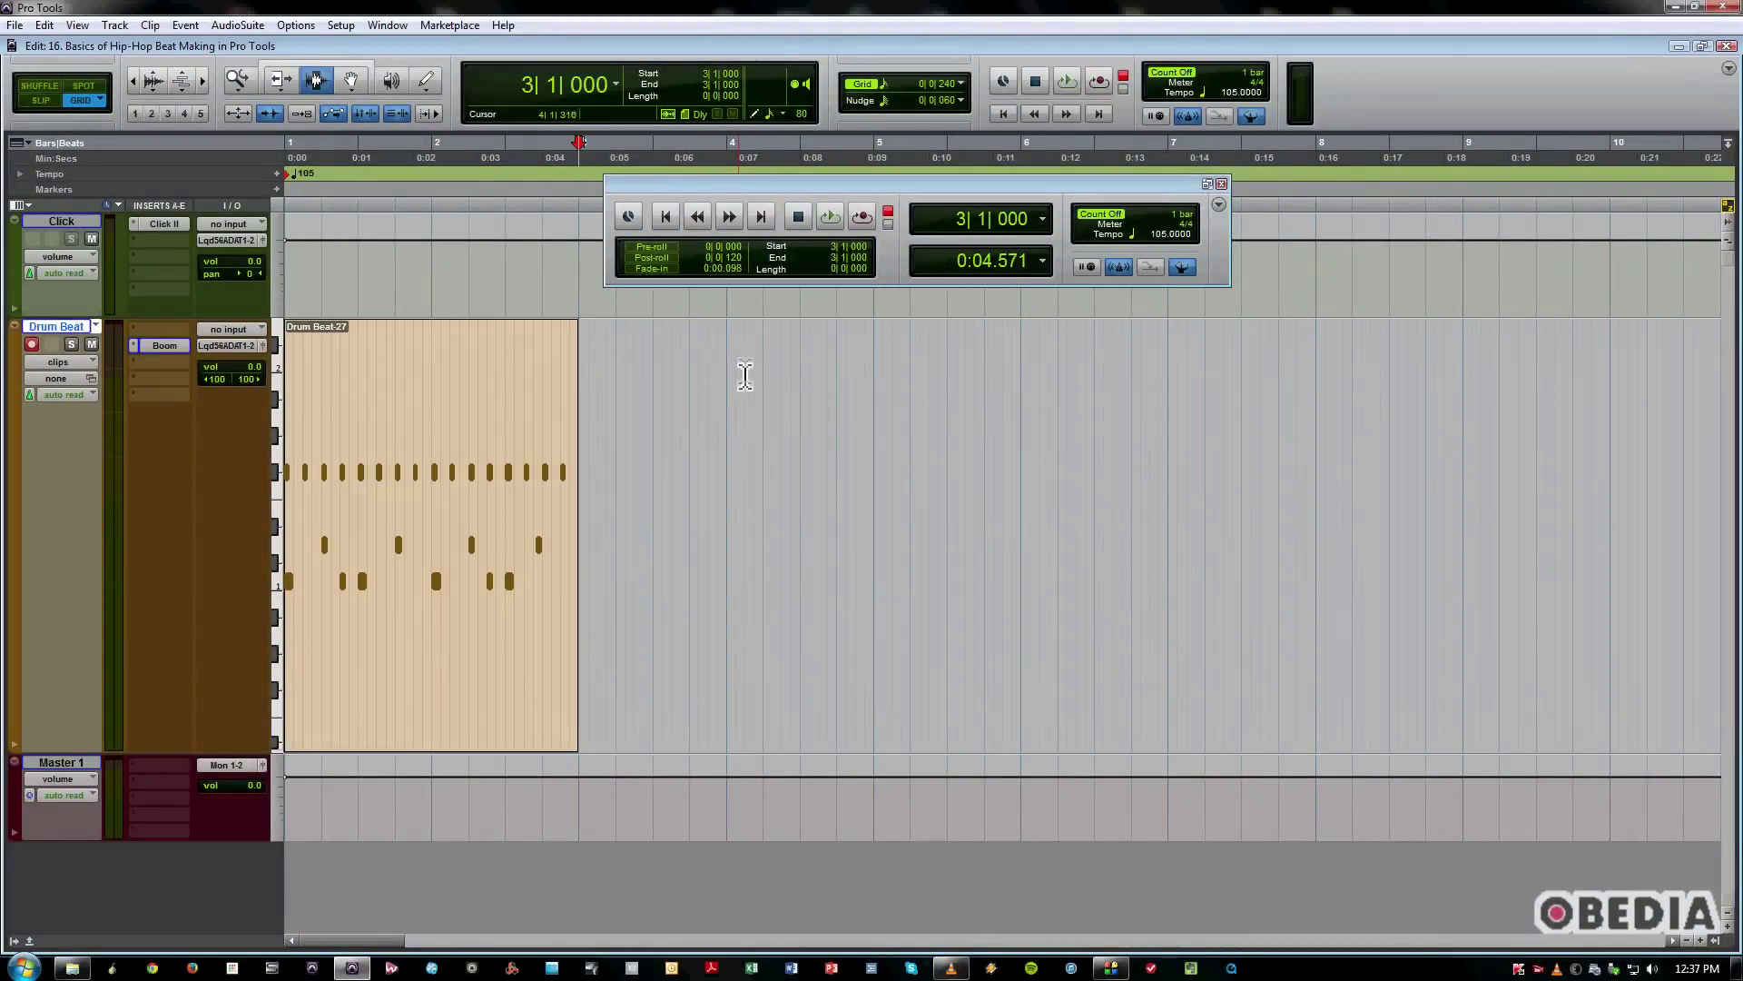
click(734, 385)
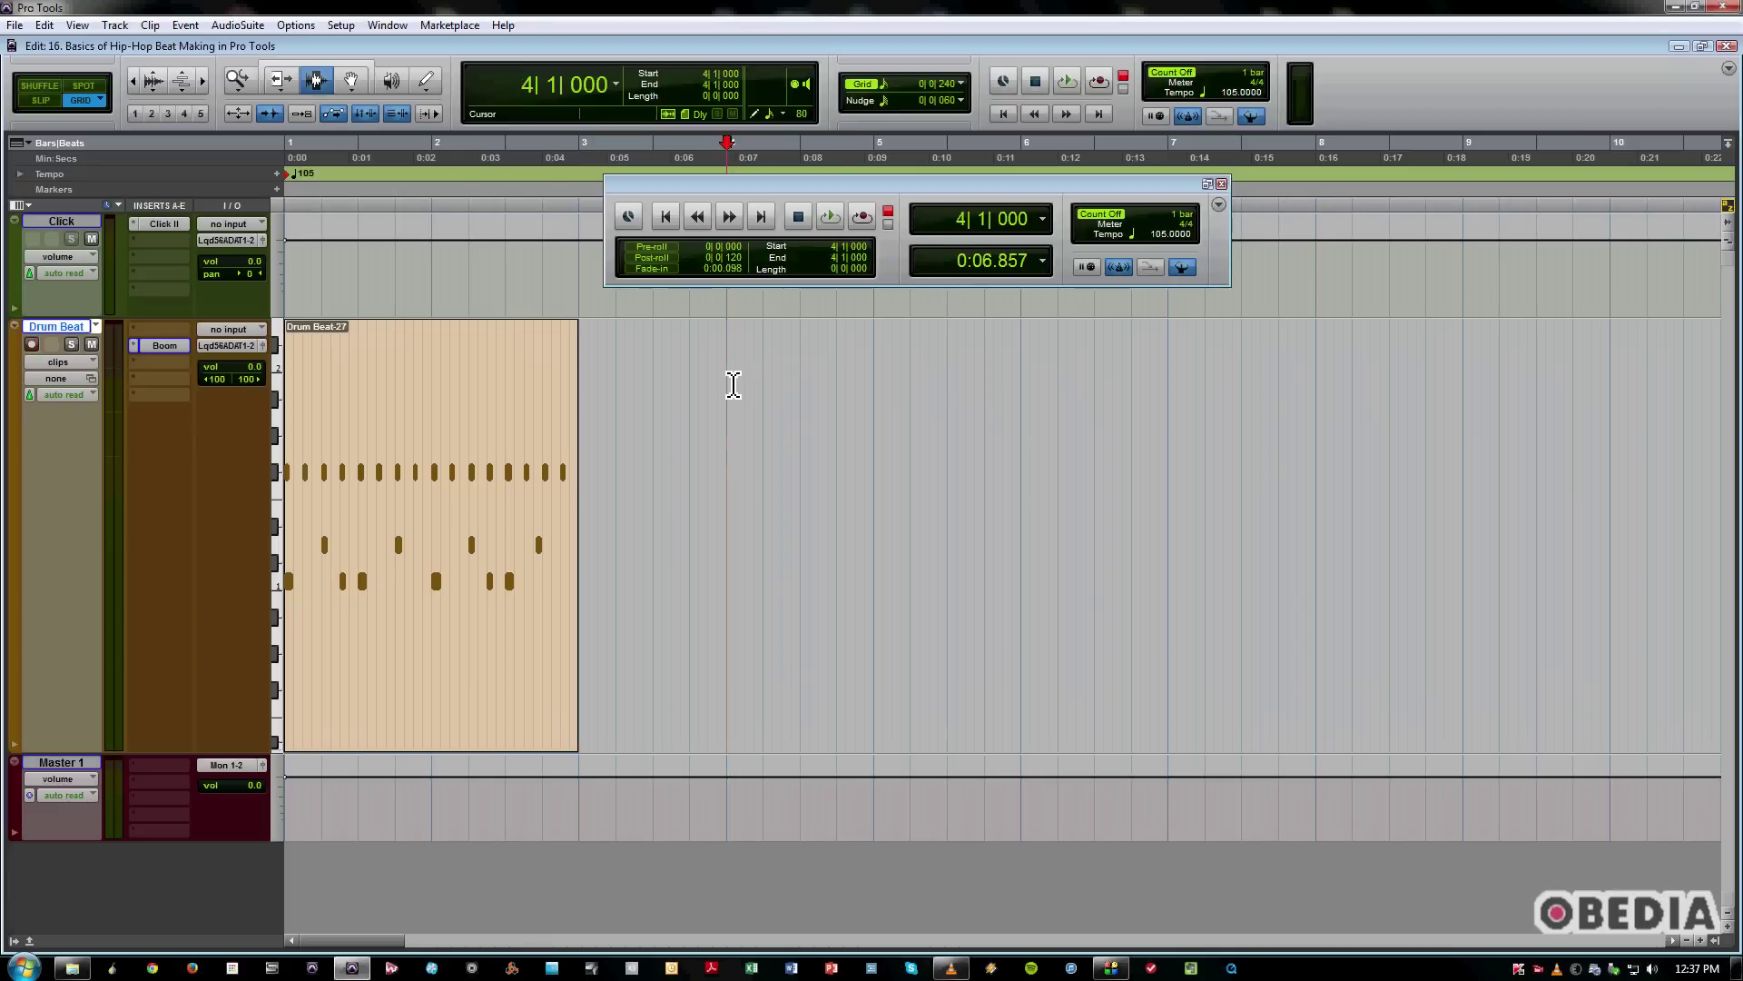
key(KP_Divide)
key(KP_Divide)
key(KP_Divide)
key(Return)
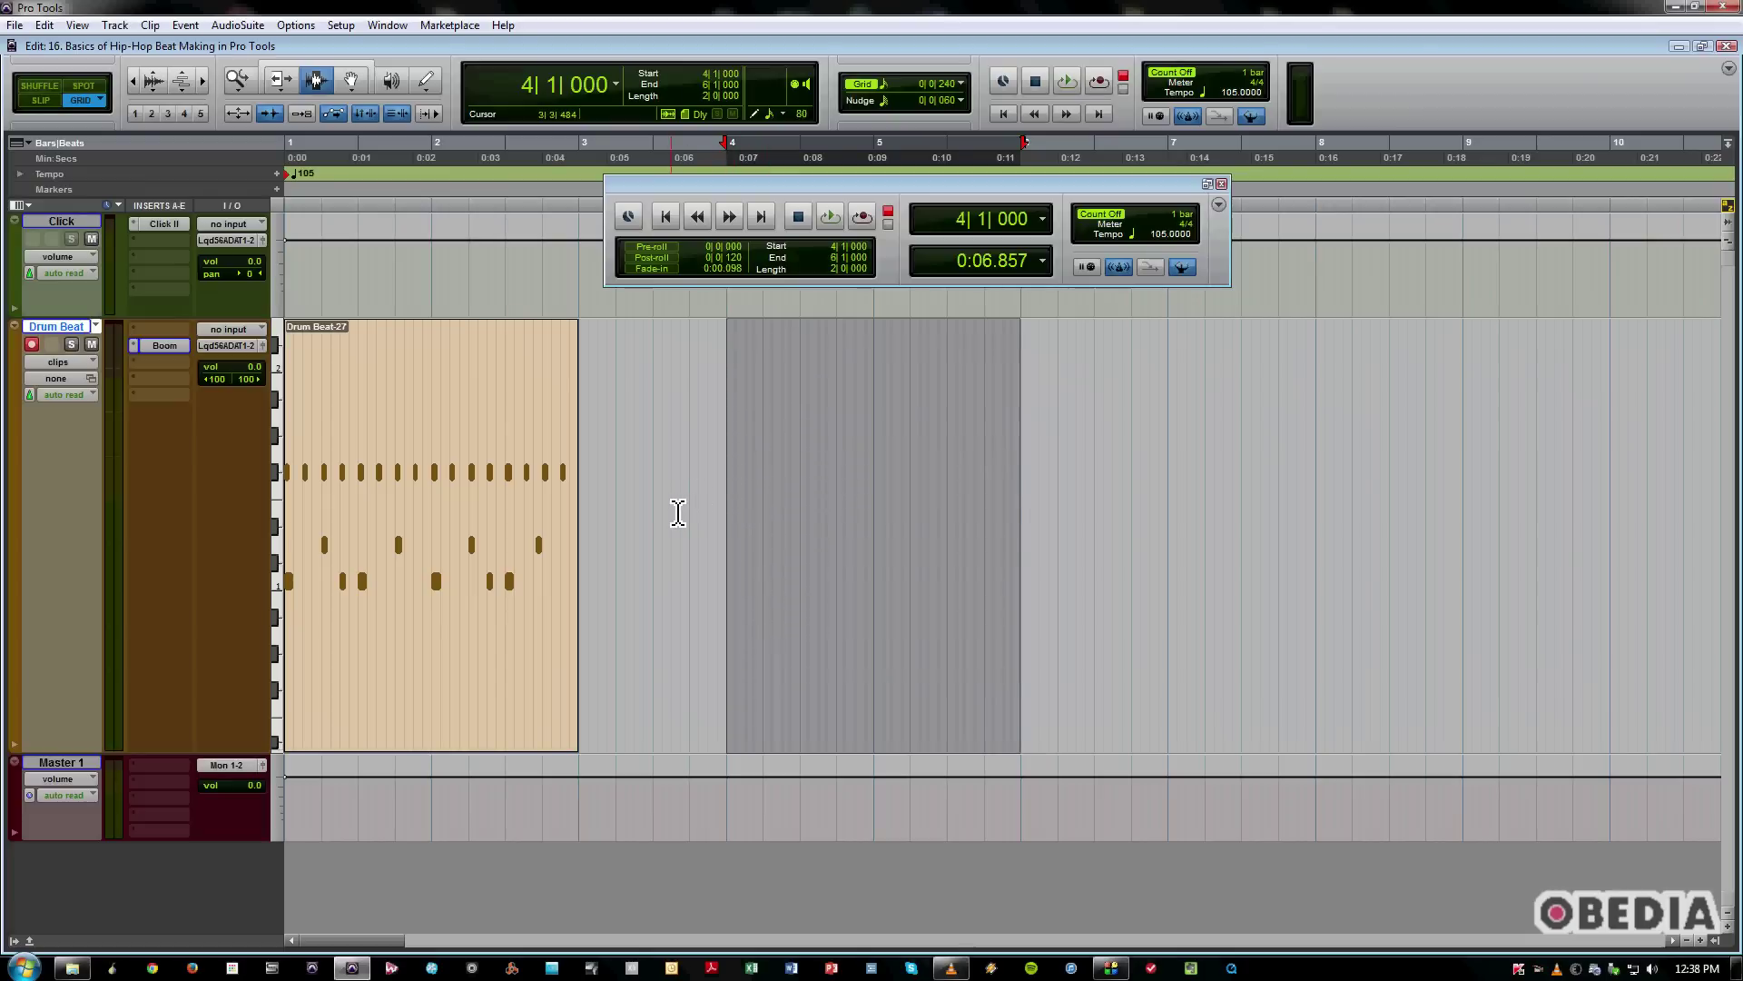
Loop-record drum takes over bars 4–6, producing clip Drum Beat-31
key(ctrl+space)
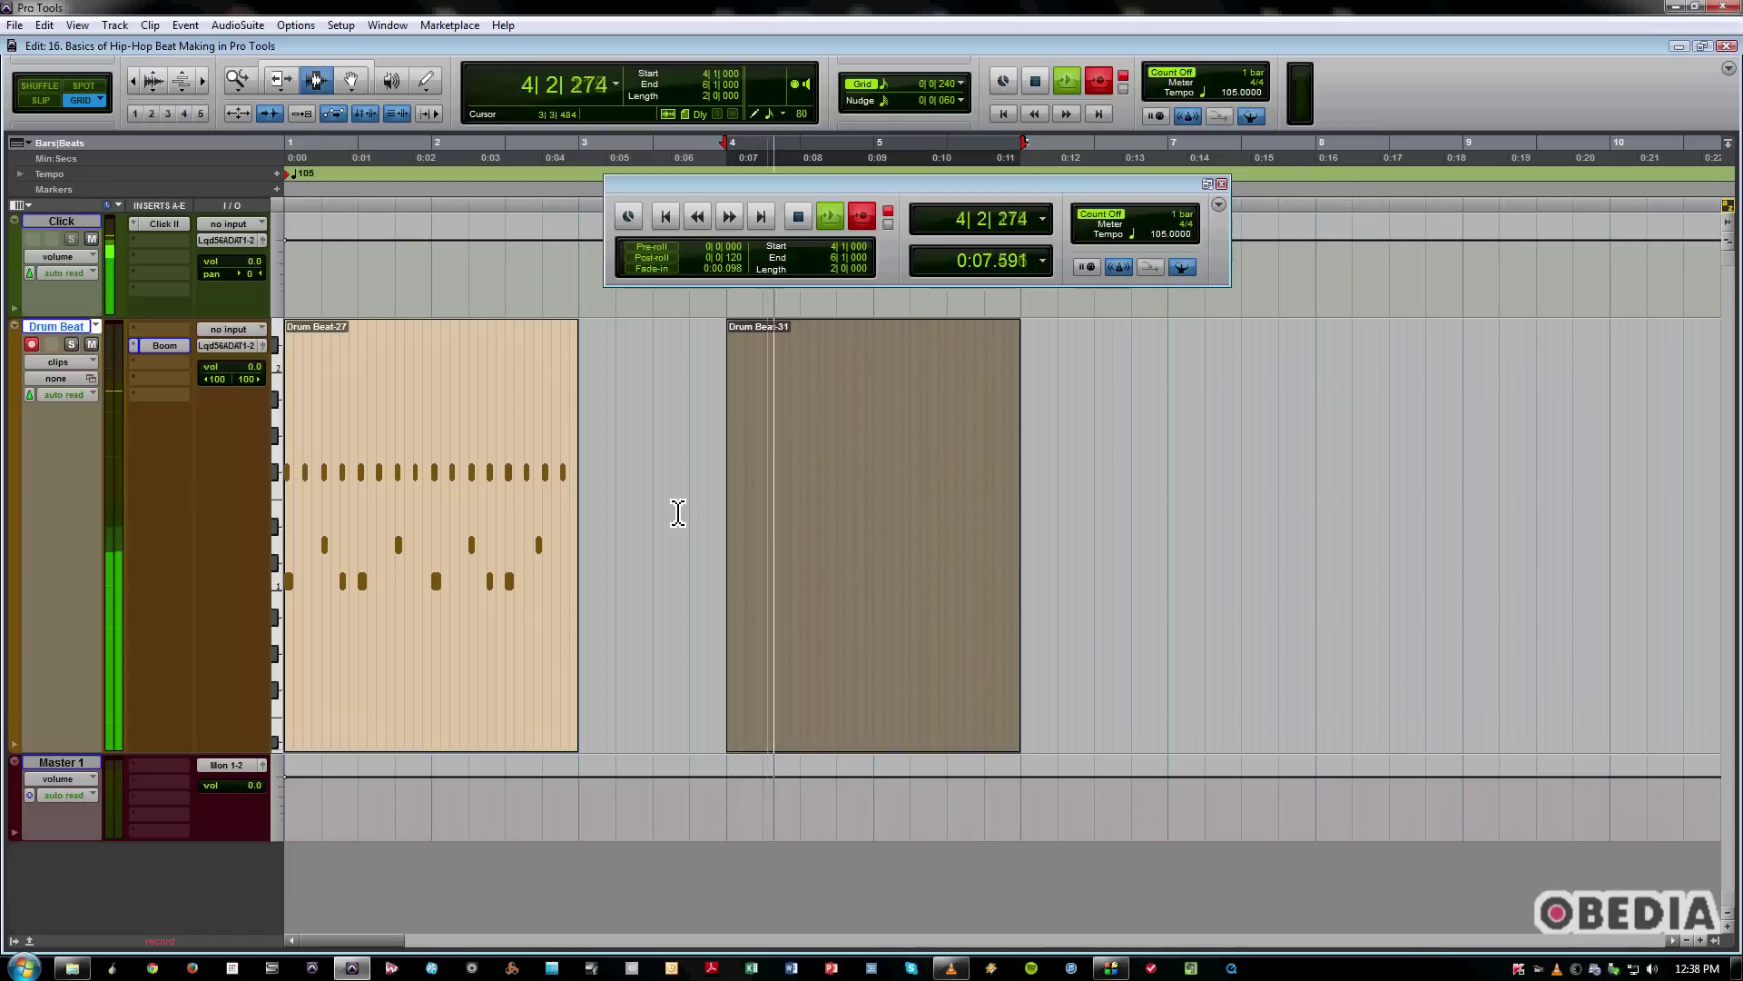
key(space)
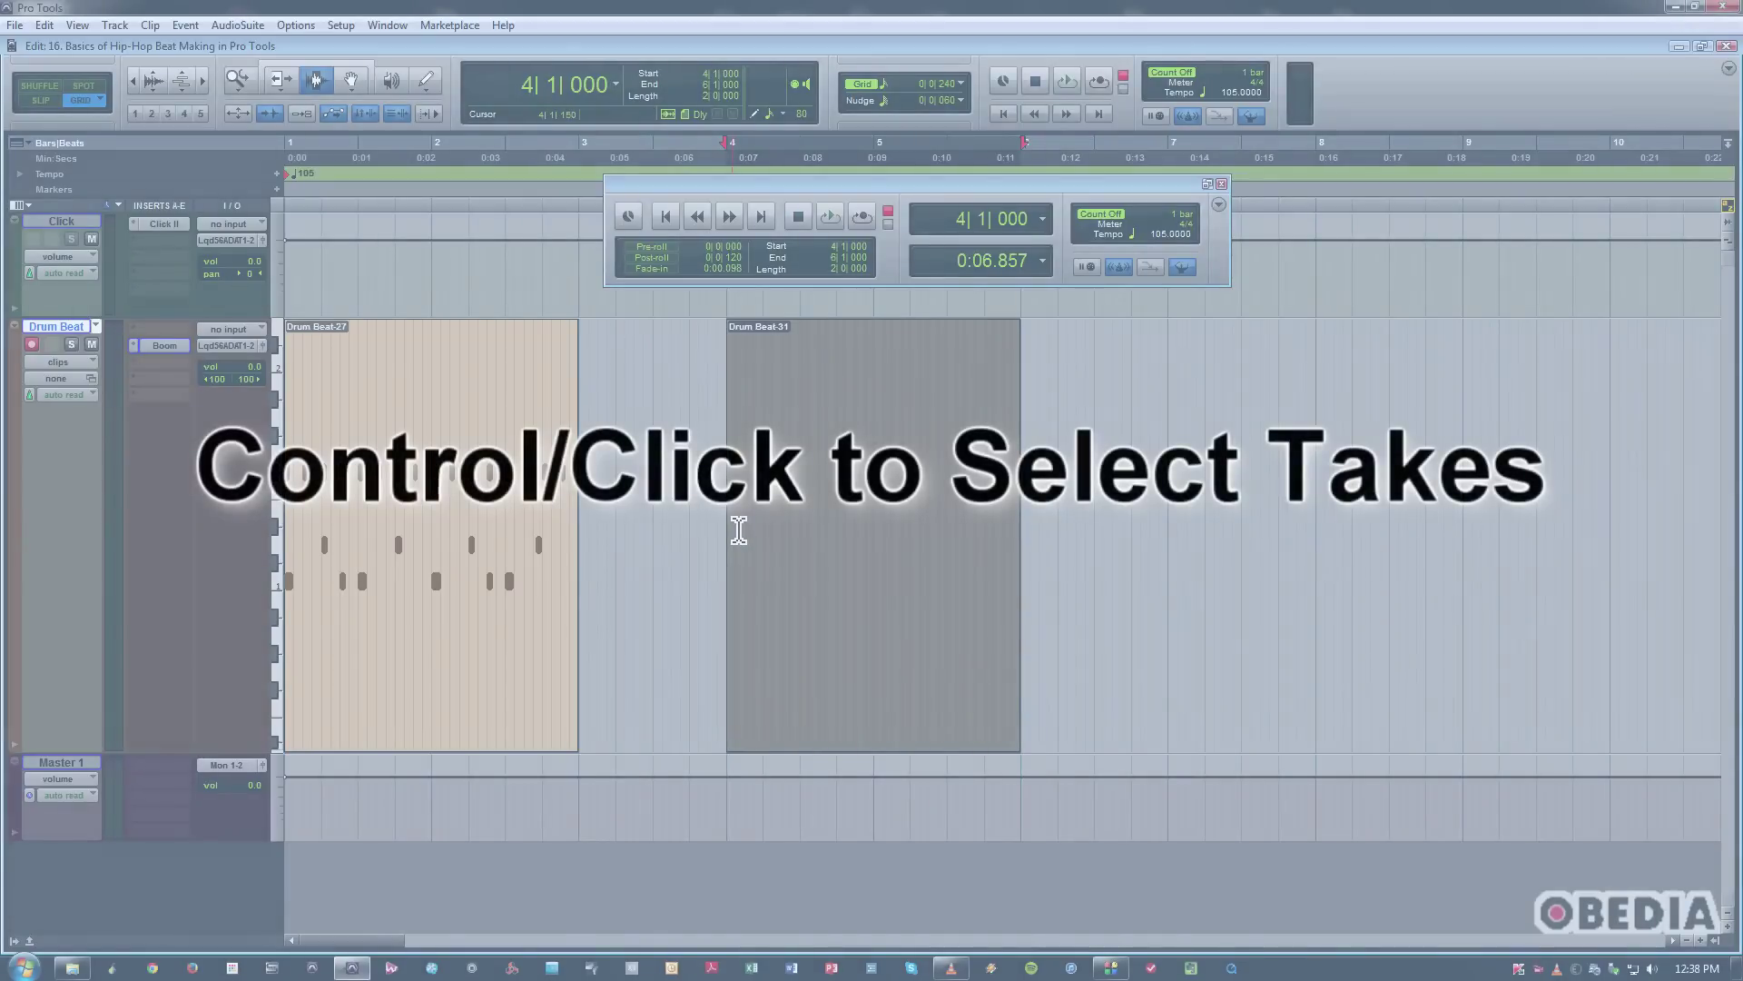
Switch the bars 4–6 clip through take Drum Beat-01 to take Drum Beat-02
ctrl+click(736, 525)
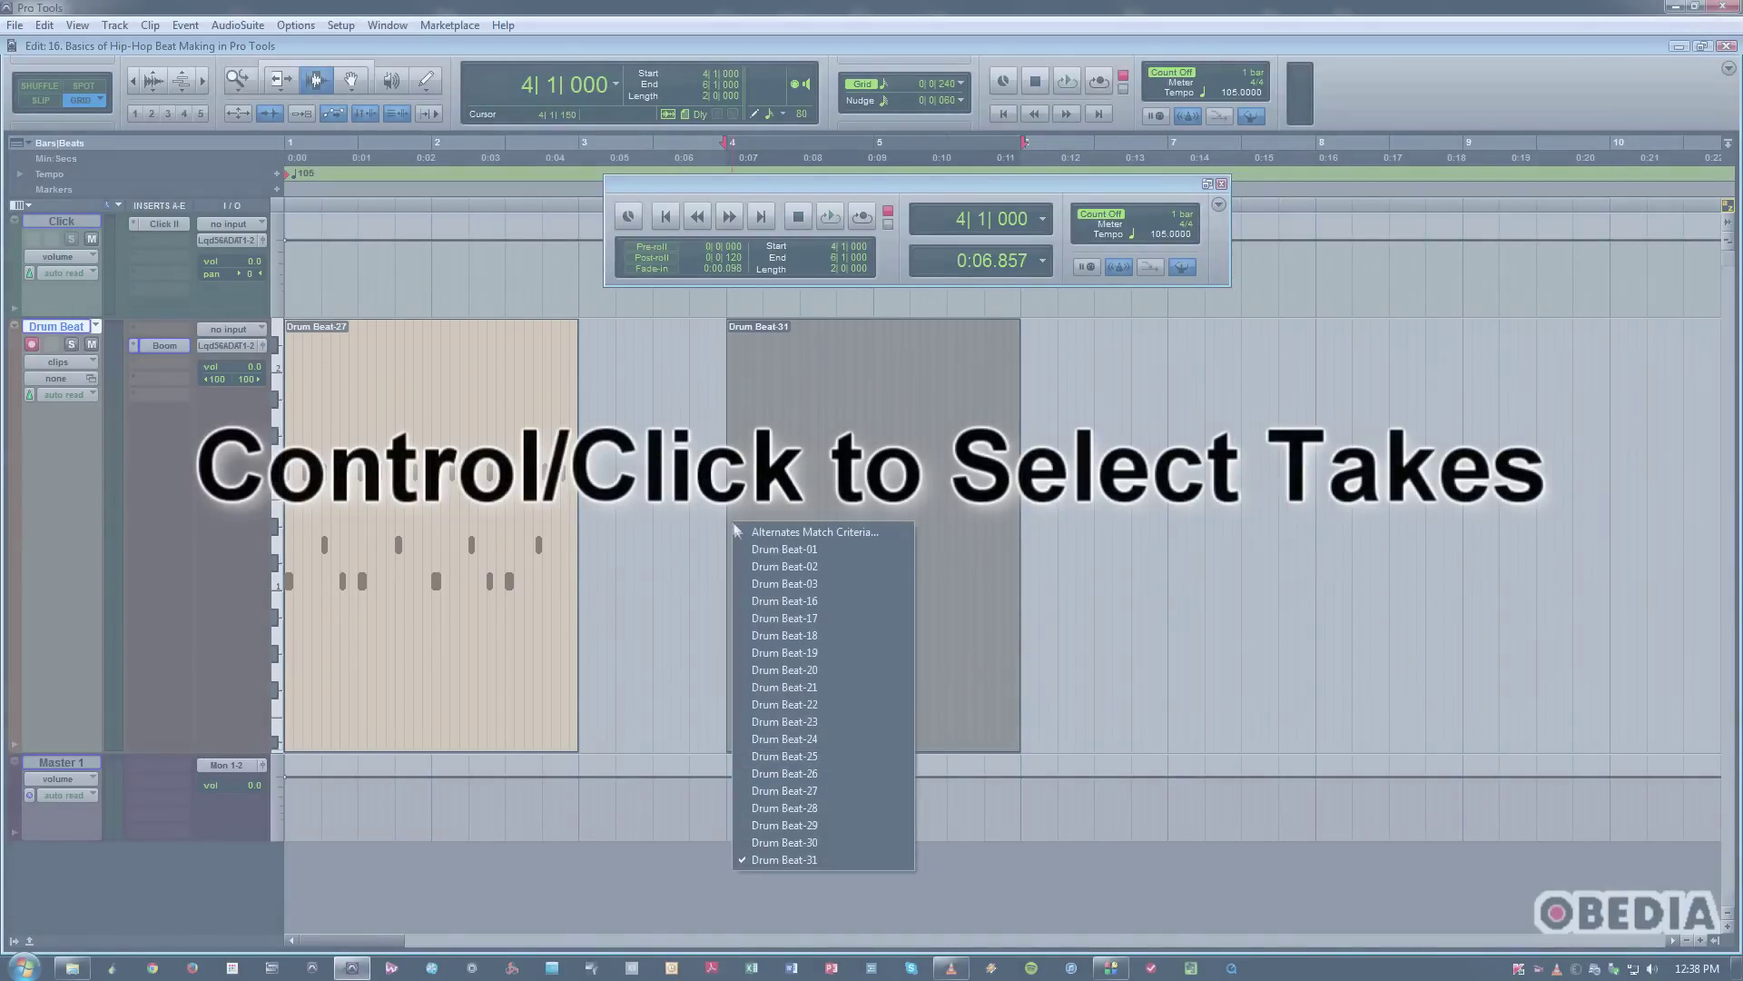
click(759, 549)
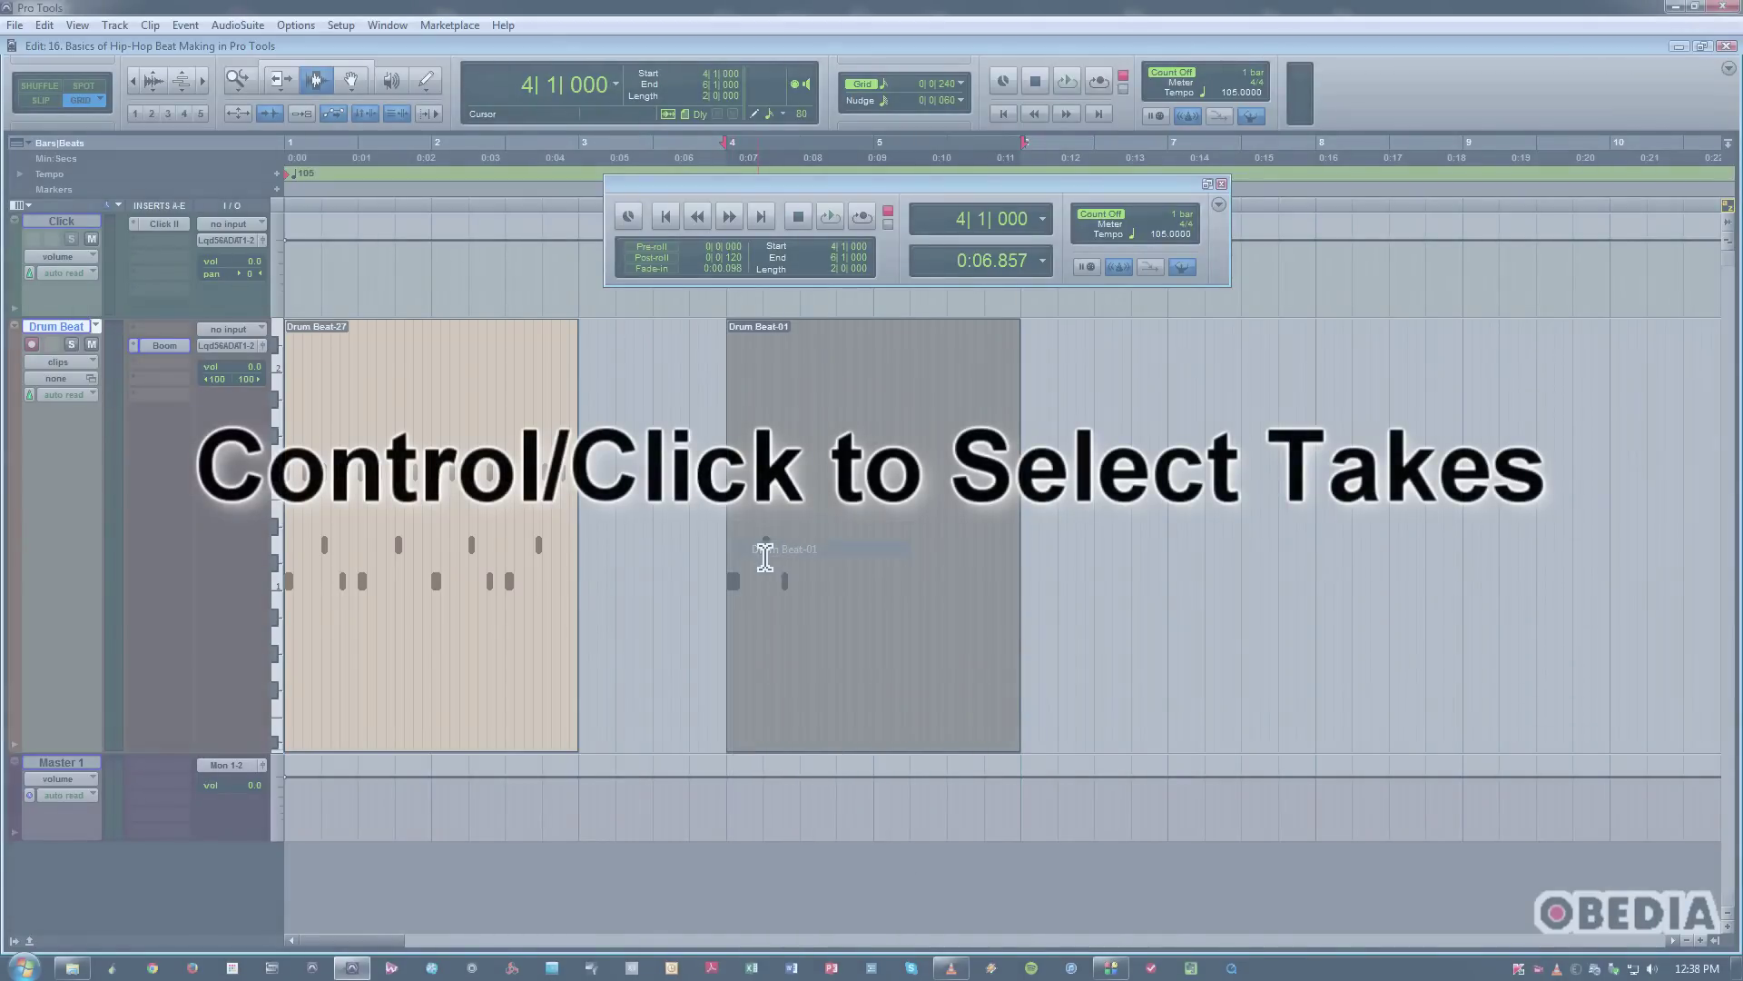
ctrl+click(739, 520)
click(771, 557)
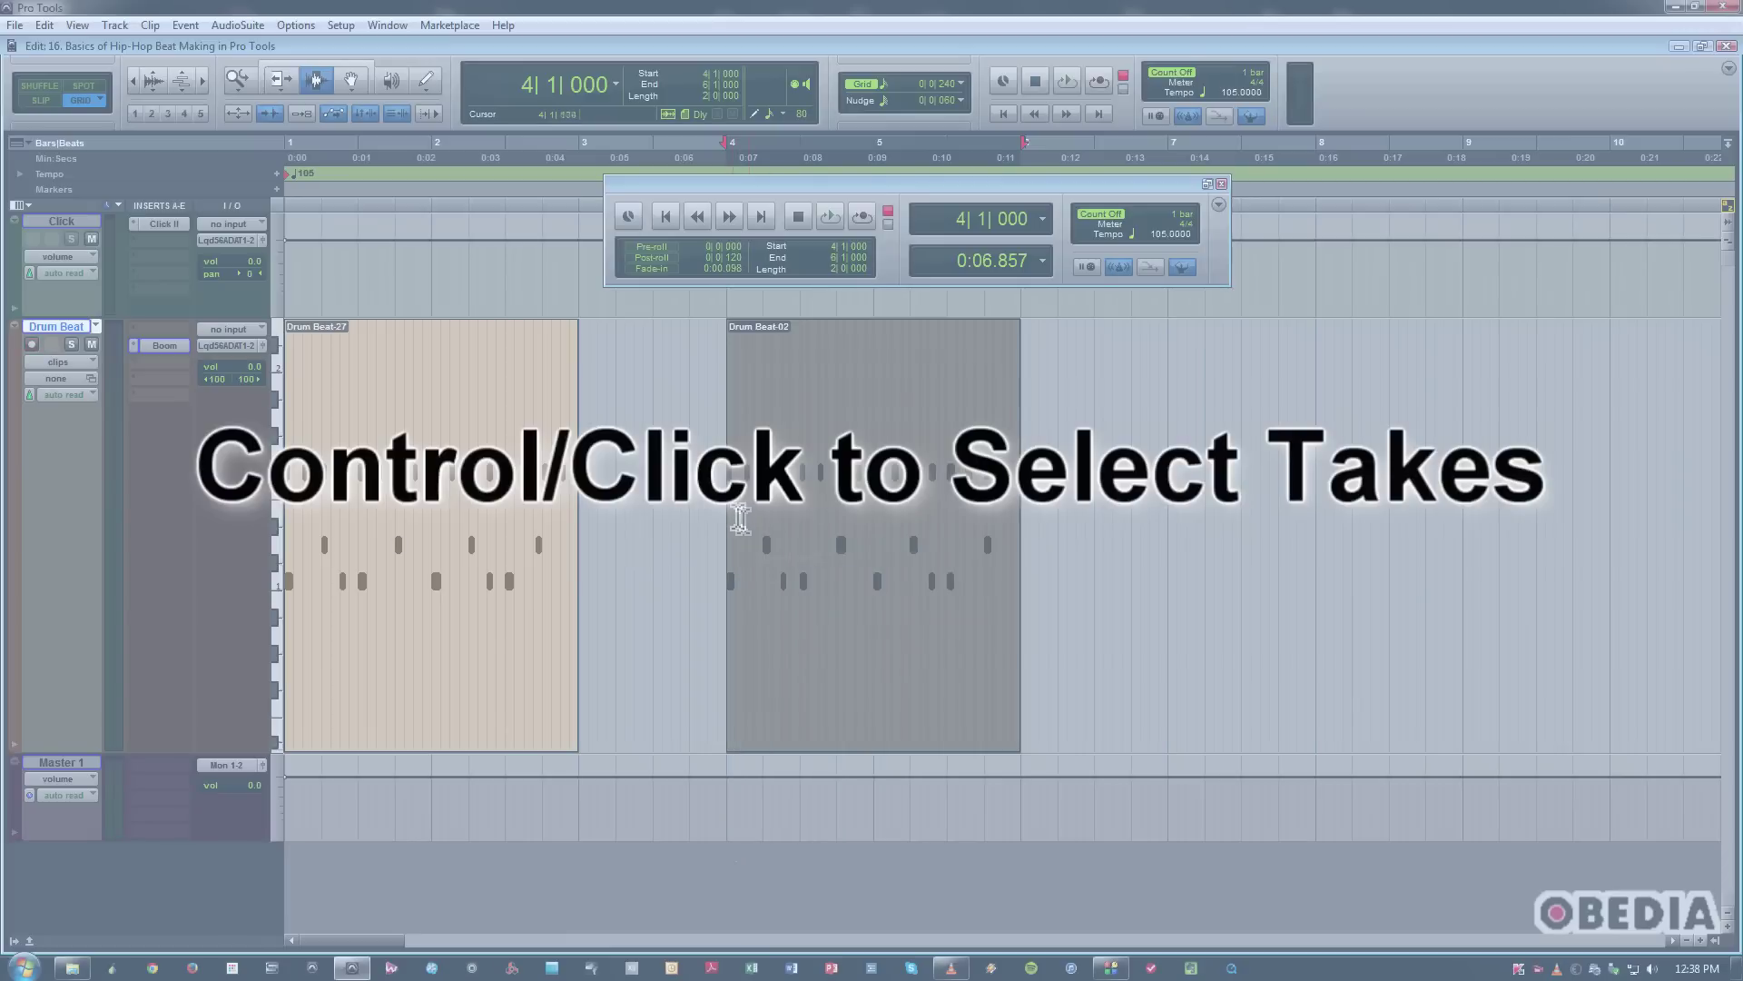
ctrl+click(741, 520)
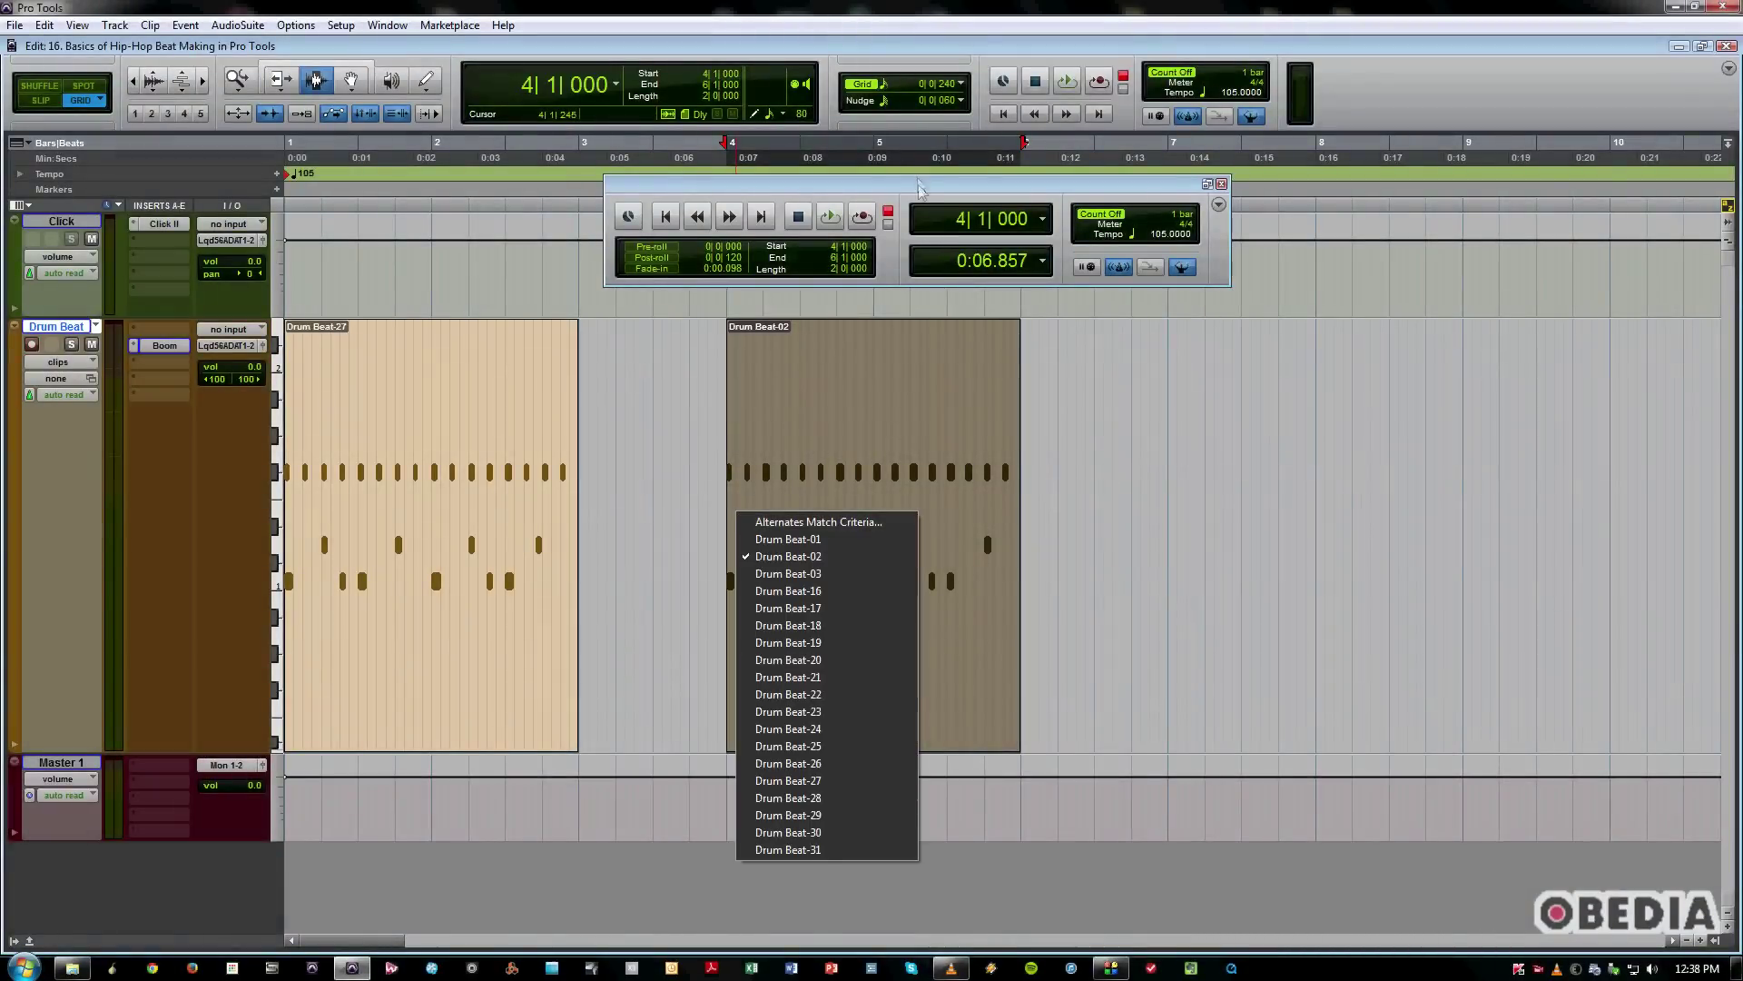
drag(923, 173, 741, 173)
Duplicate the Drum Beat-02 clip into bars 6–8 and switch the copy to take Drum Beat-03
double_click(796, 474)
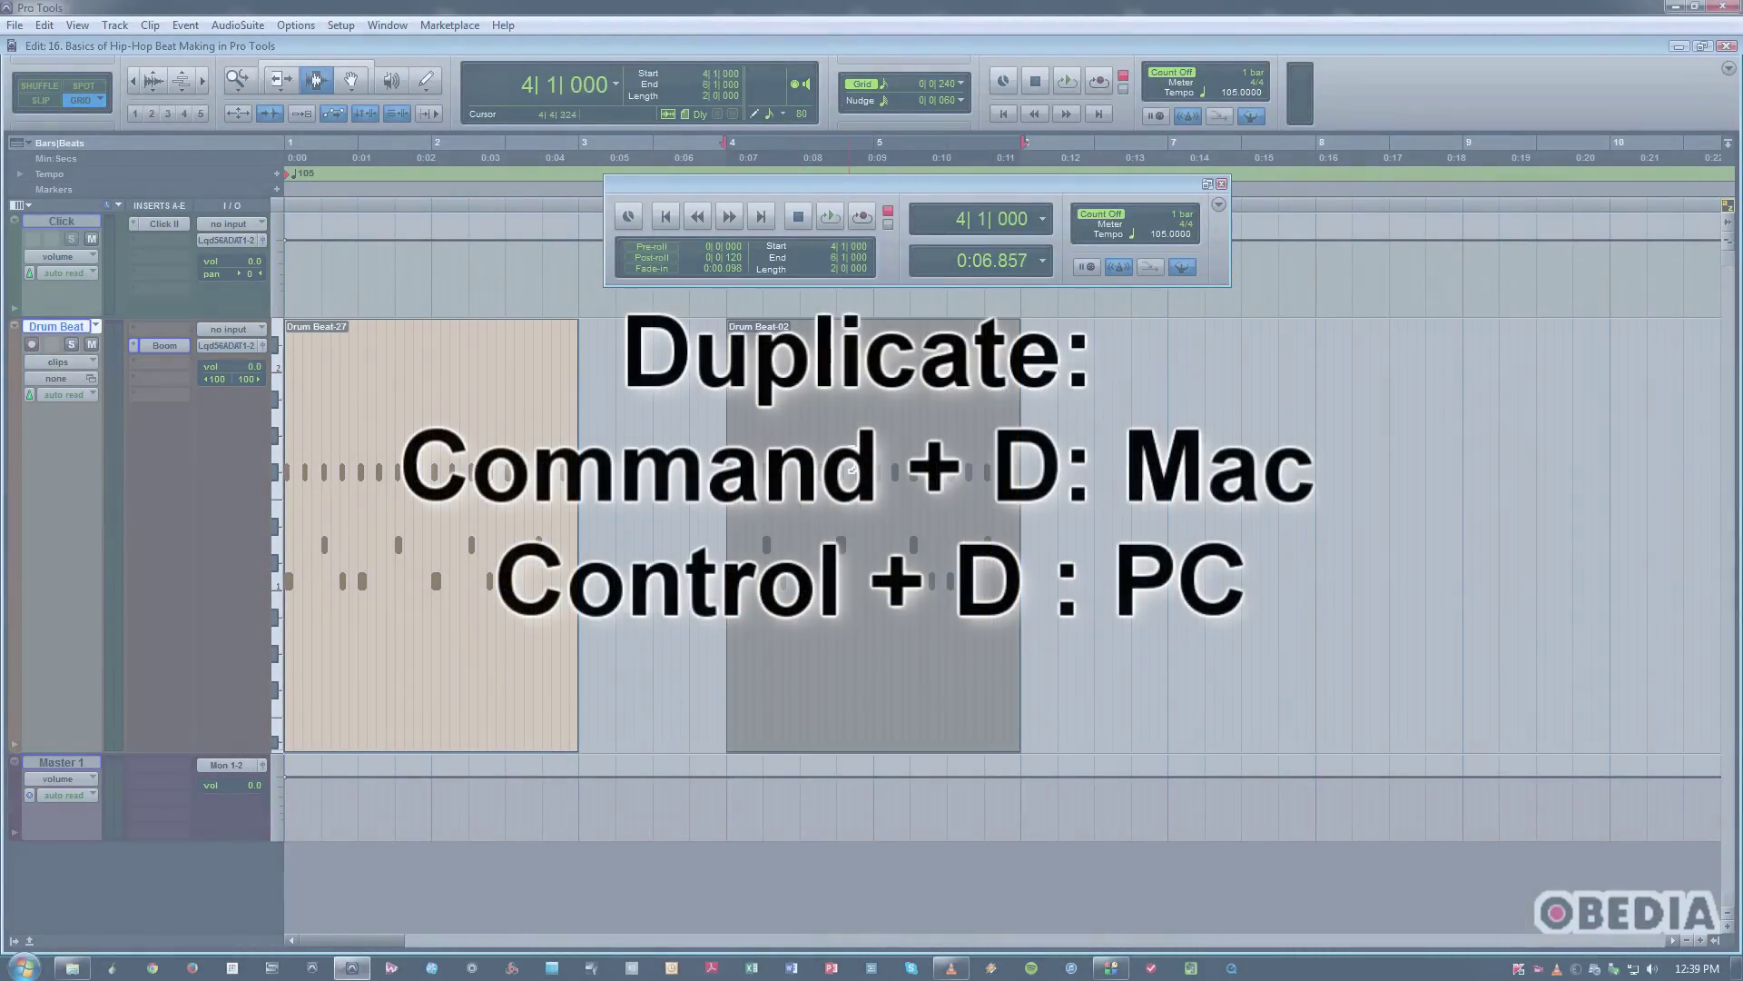
key(ctrl+d)
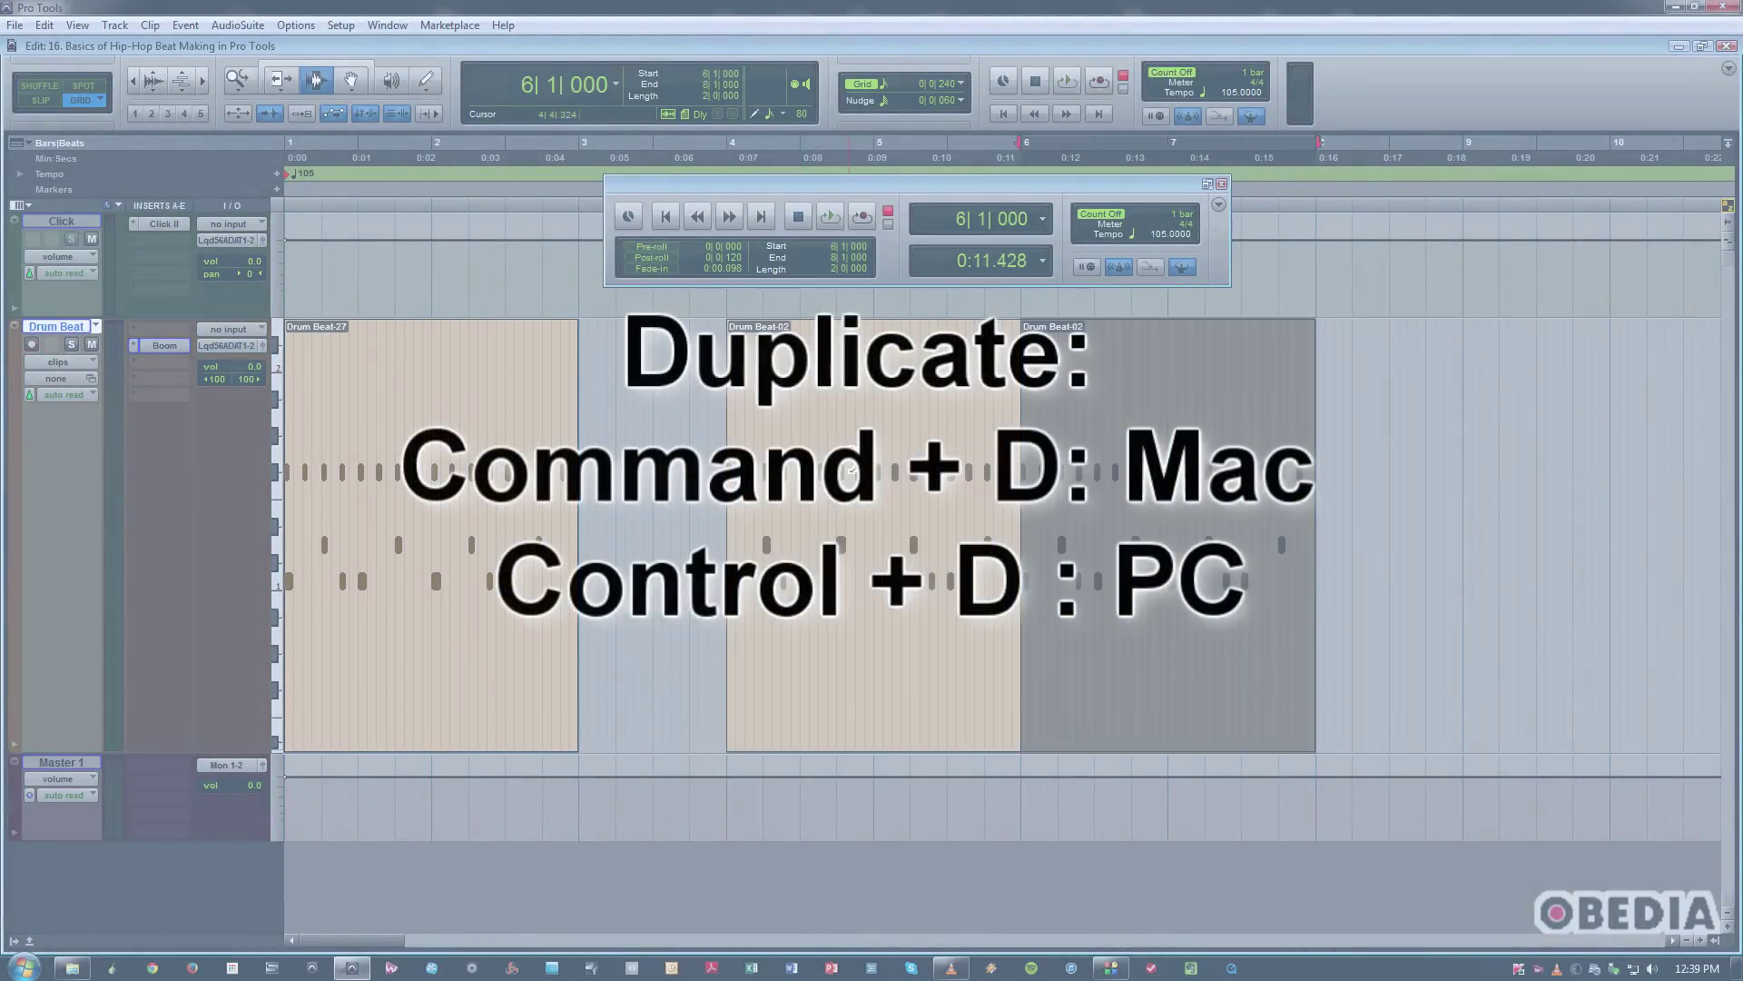
ctrl+click(1032, 520)
click(1055, 586)
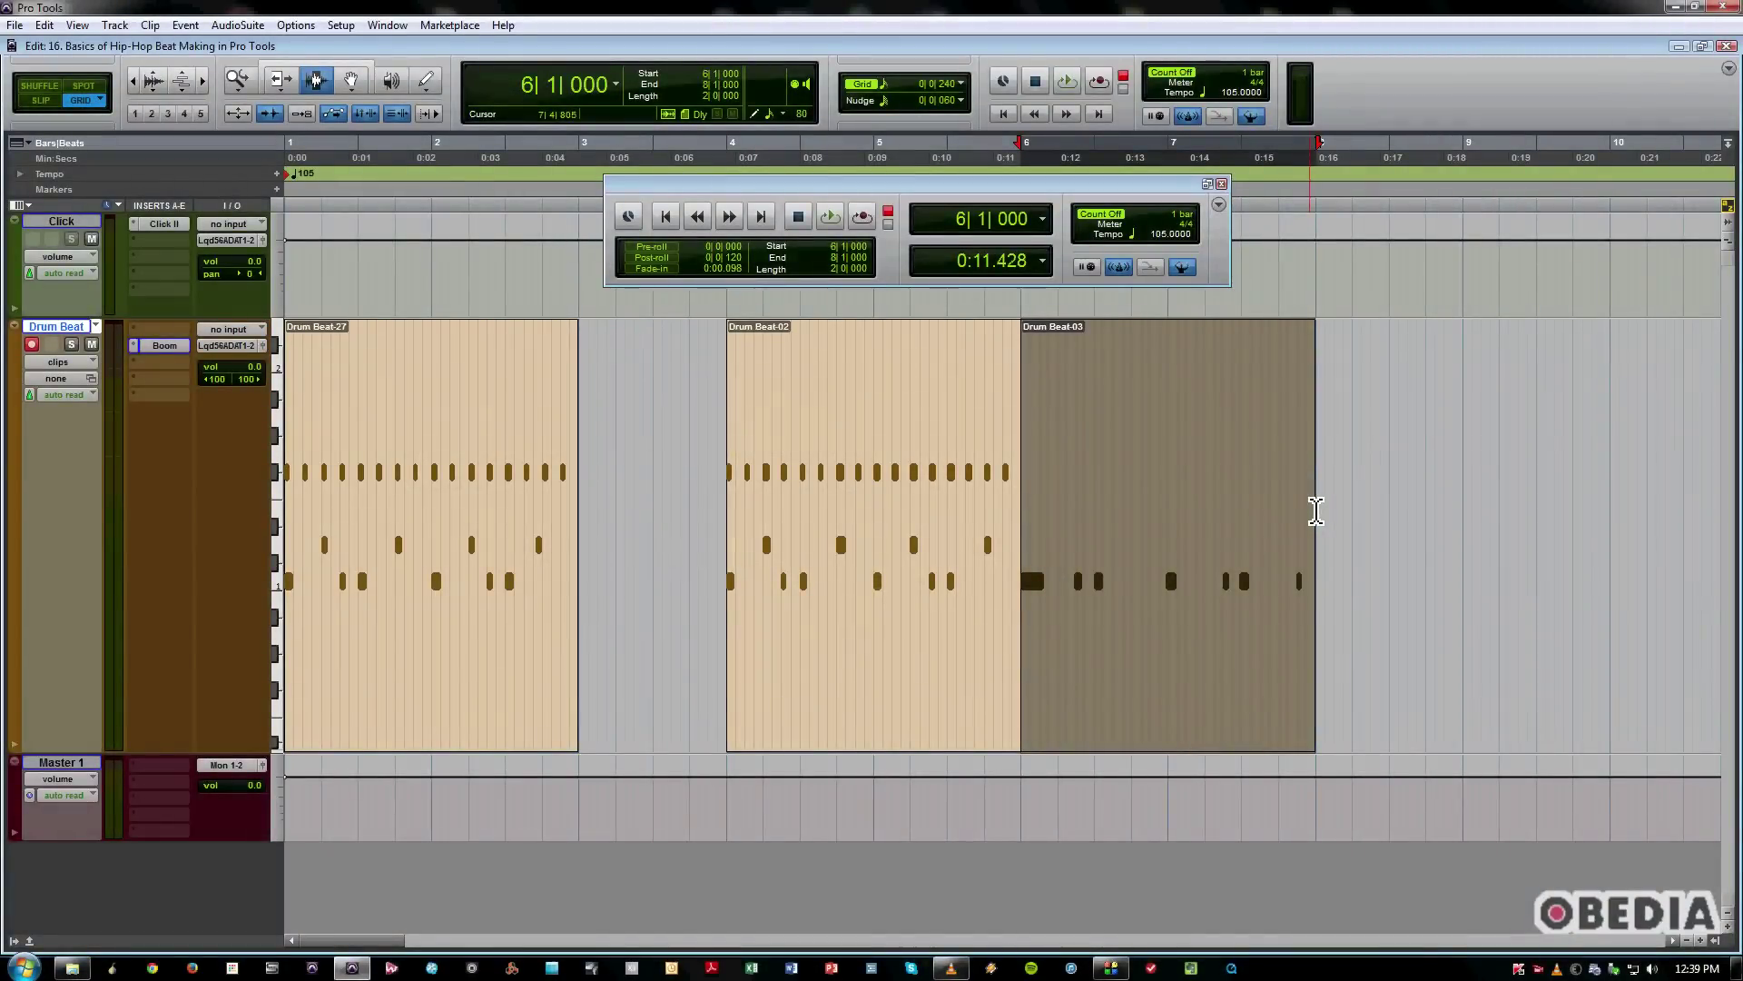
Duplicate into bars 8–10, re-arm the track, and switch the copy to take Drum Beat-16
key(ctrl+d)
key(shift+r)
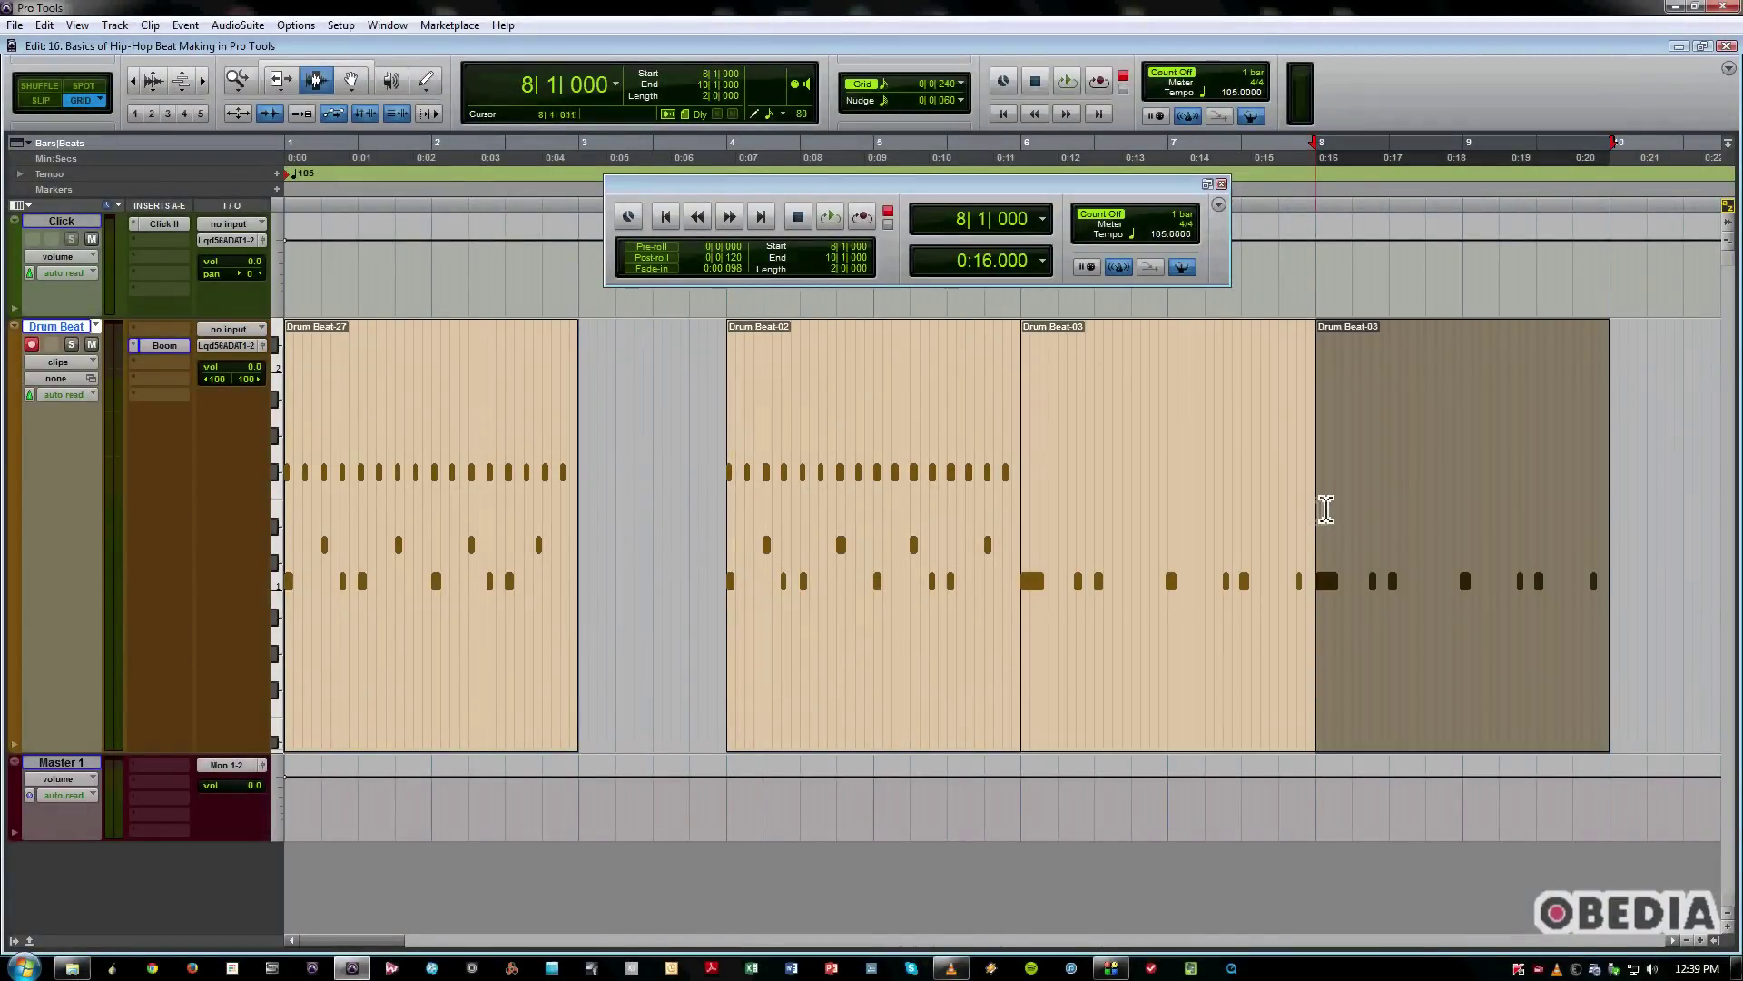
ctrl+click(1328, 511)
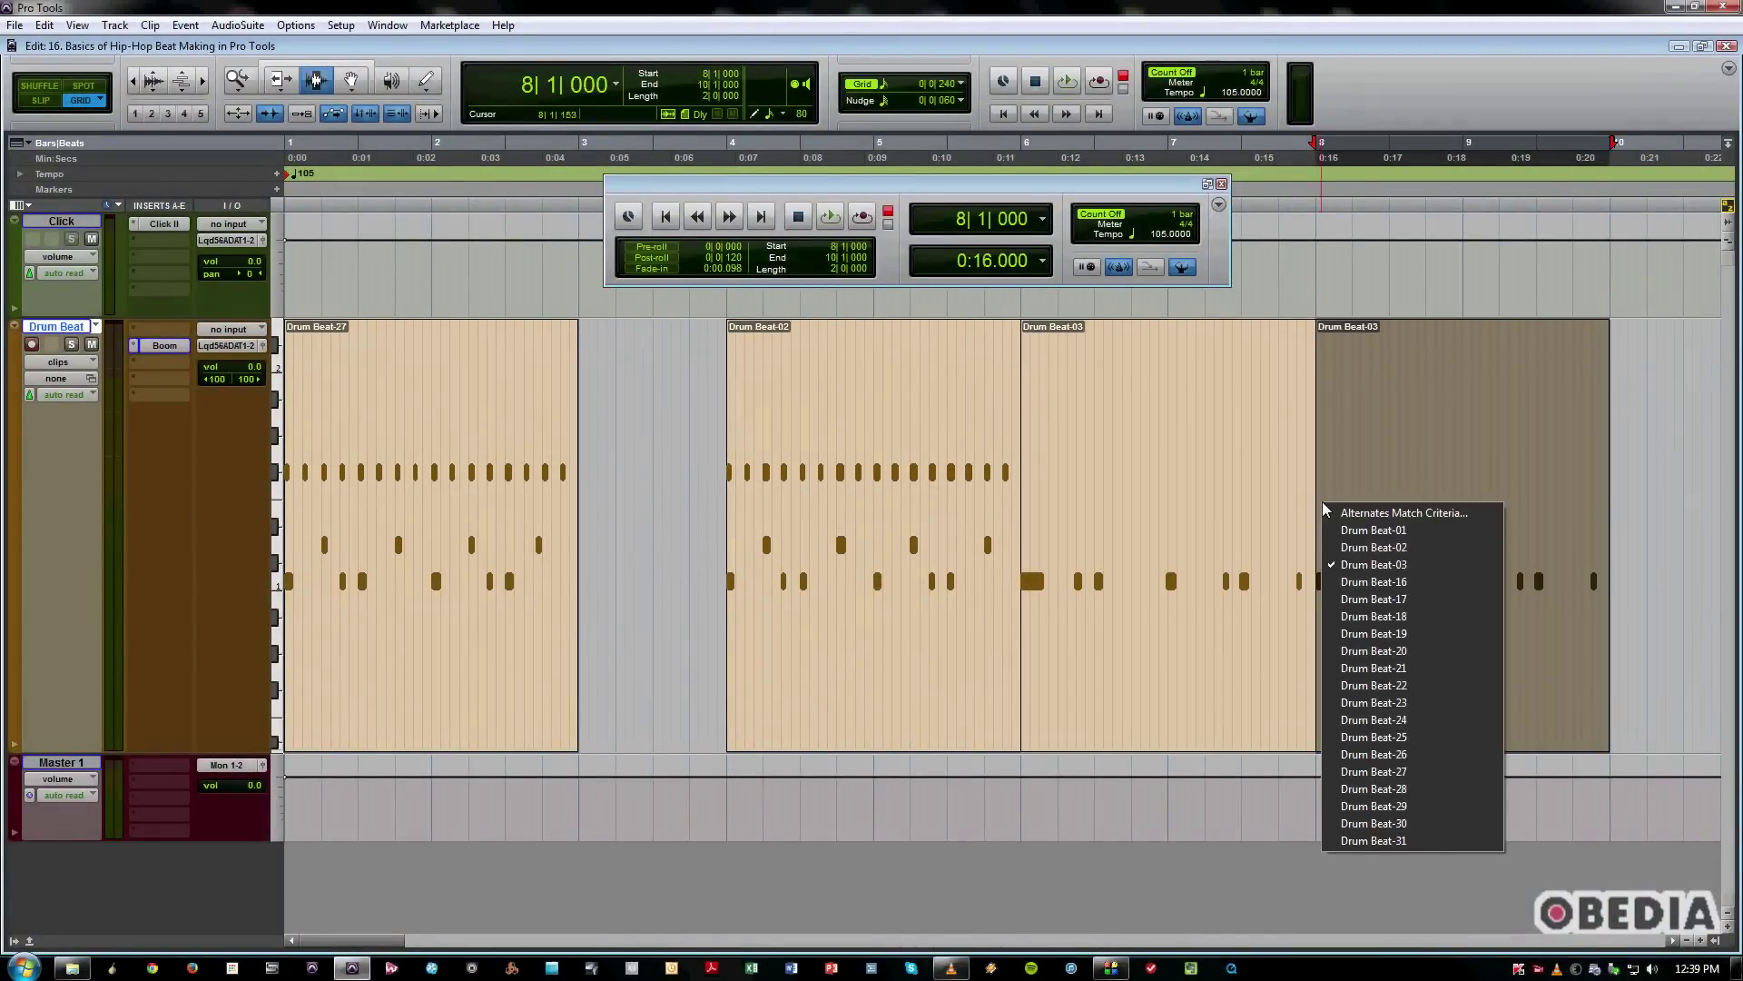
click(1368, 586)
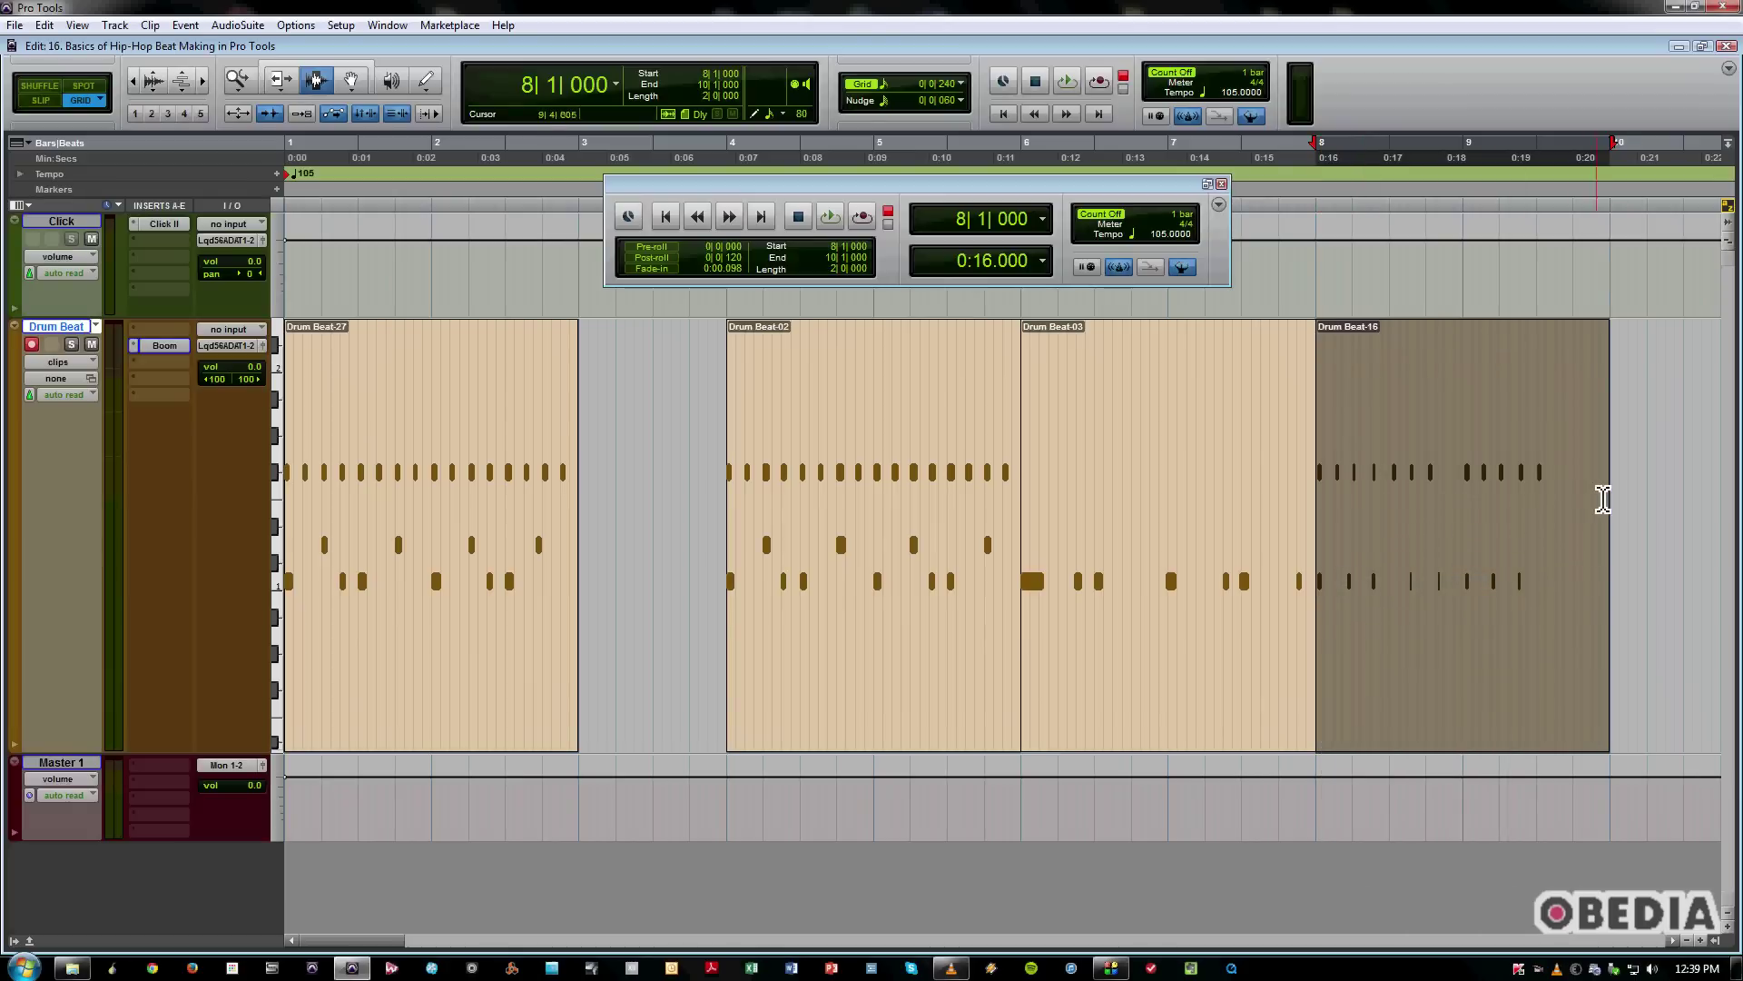
Duplicate into bars 10–12 and switch the last copy to take Drum Beat-17
key(ctrl+d)
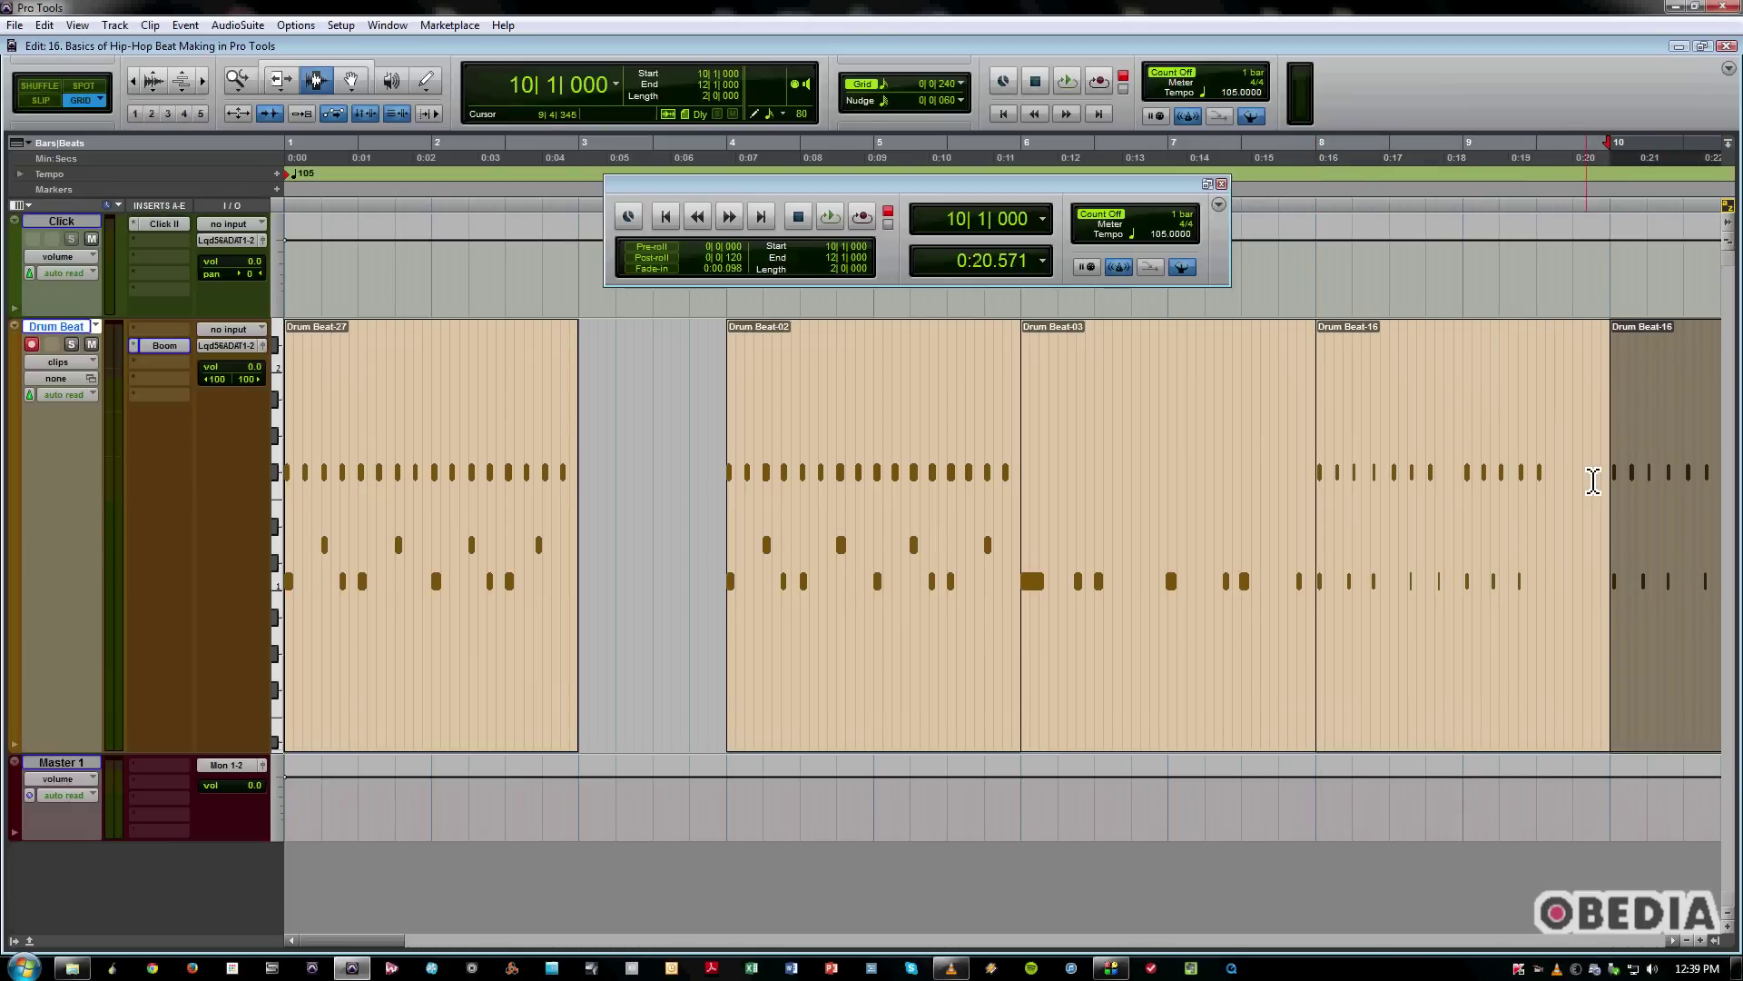
key(ctrl+bracketleft)
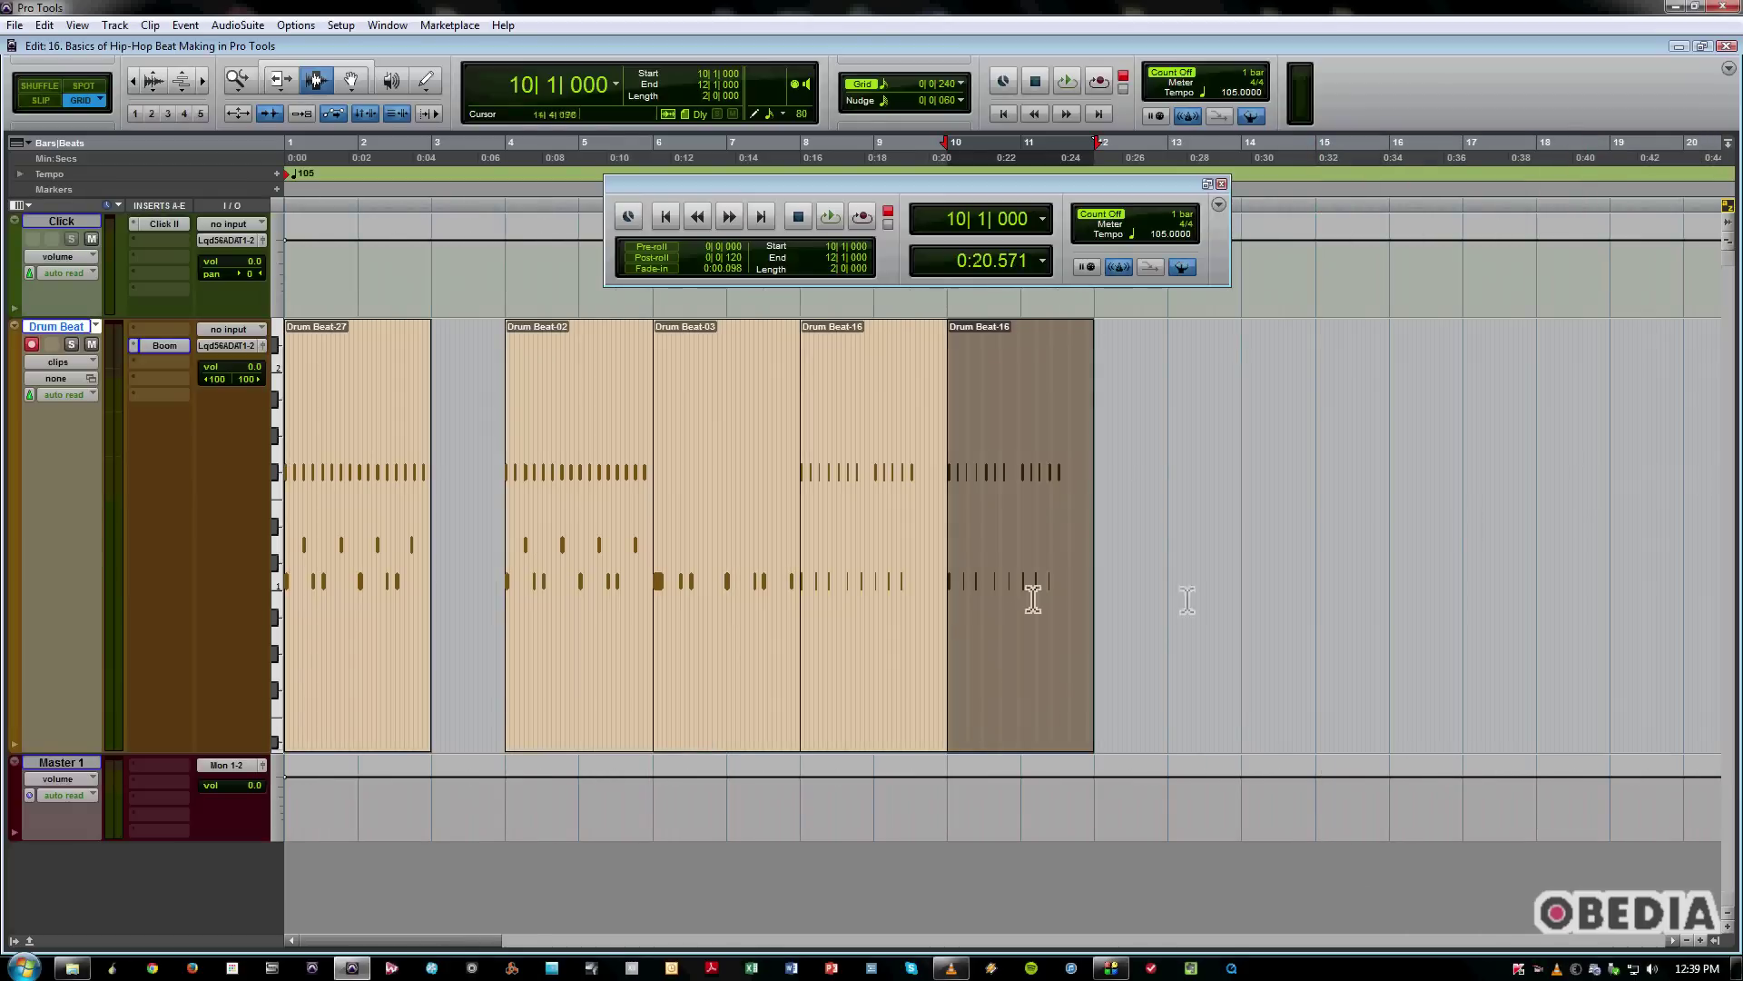
scroll(973, 564, right, 2)
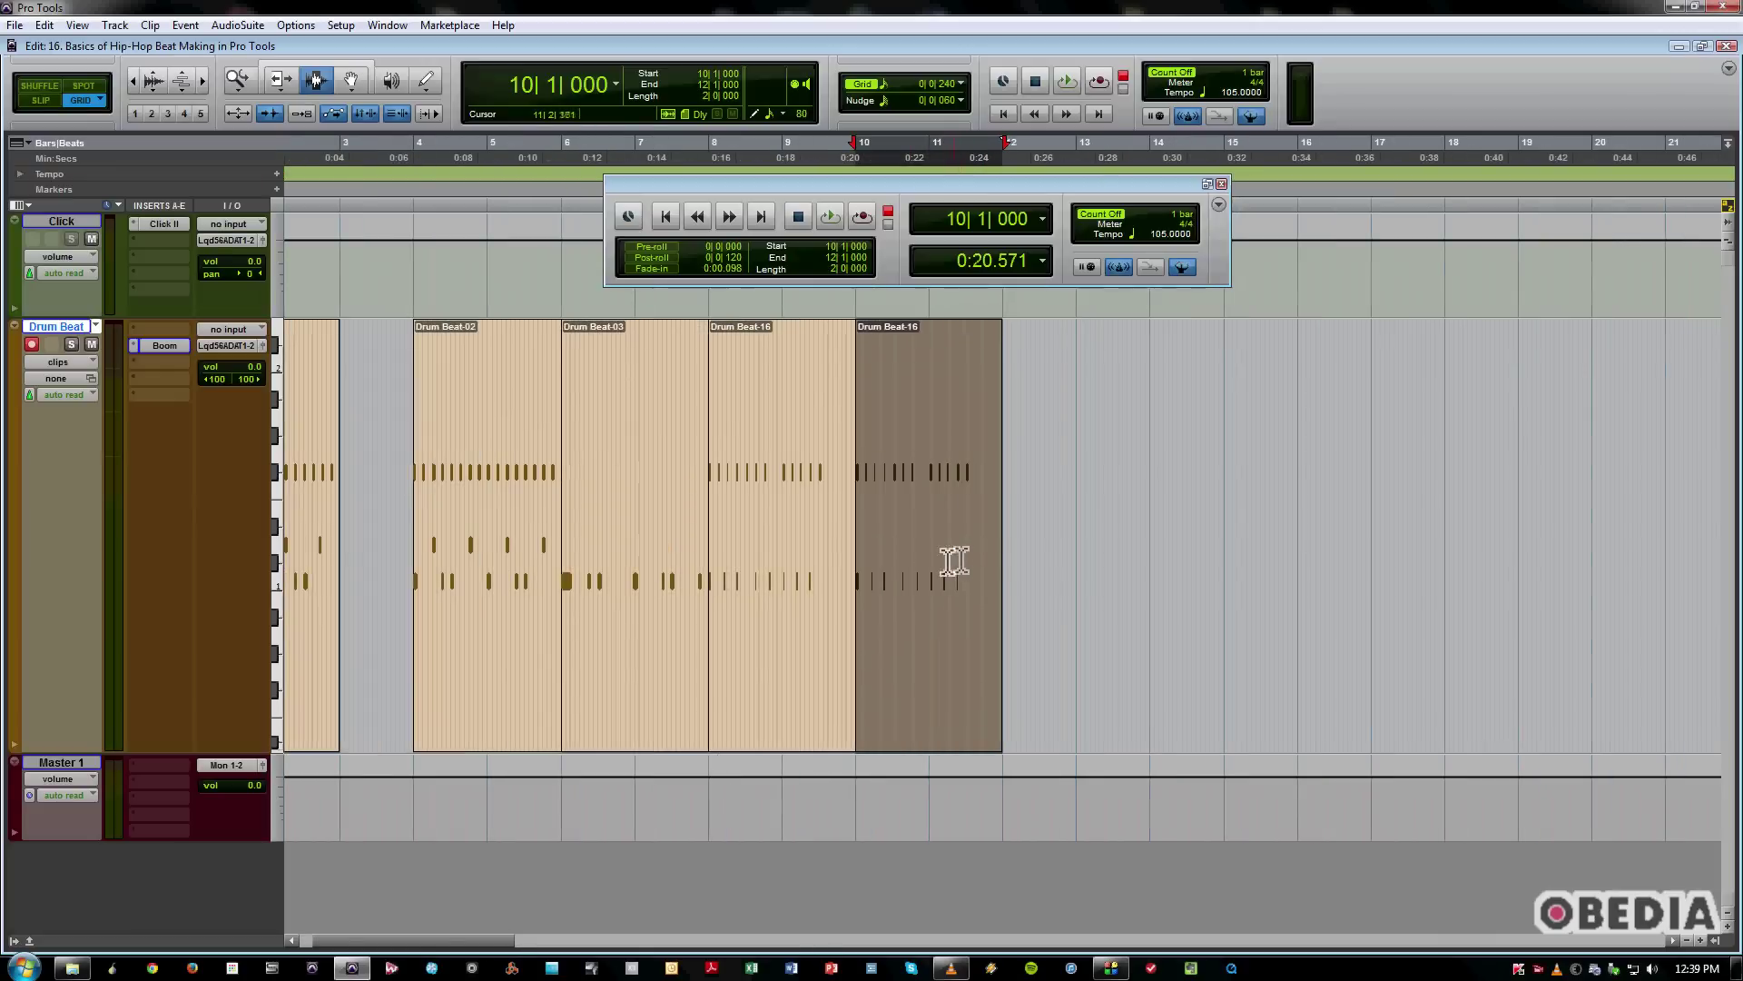
super+click(865, 570)
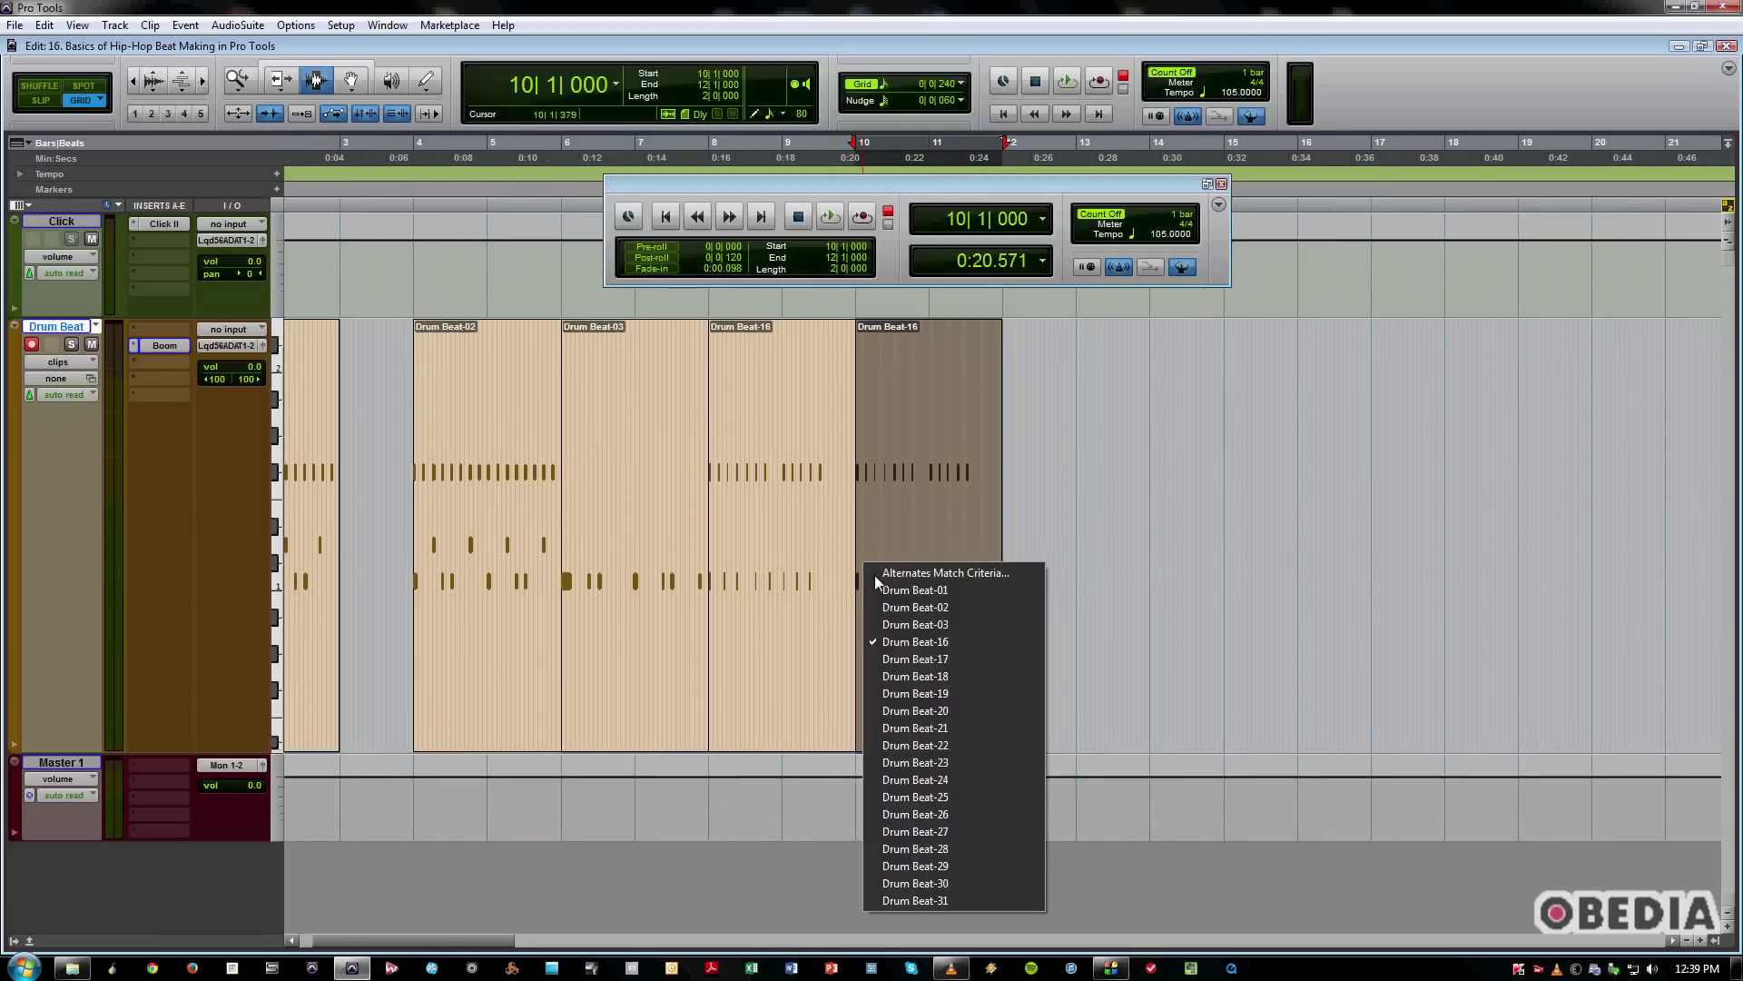
click(909, 660)
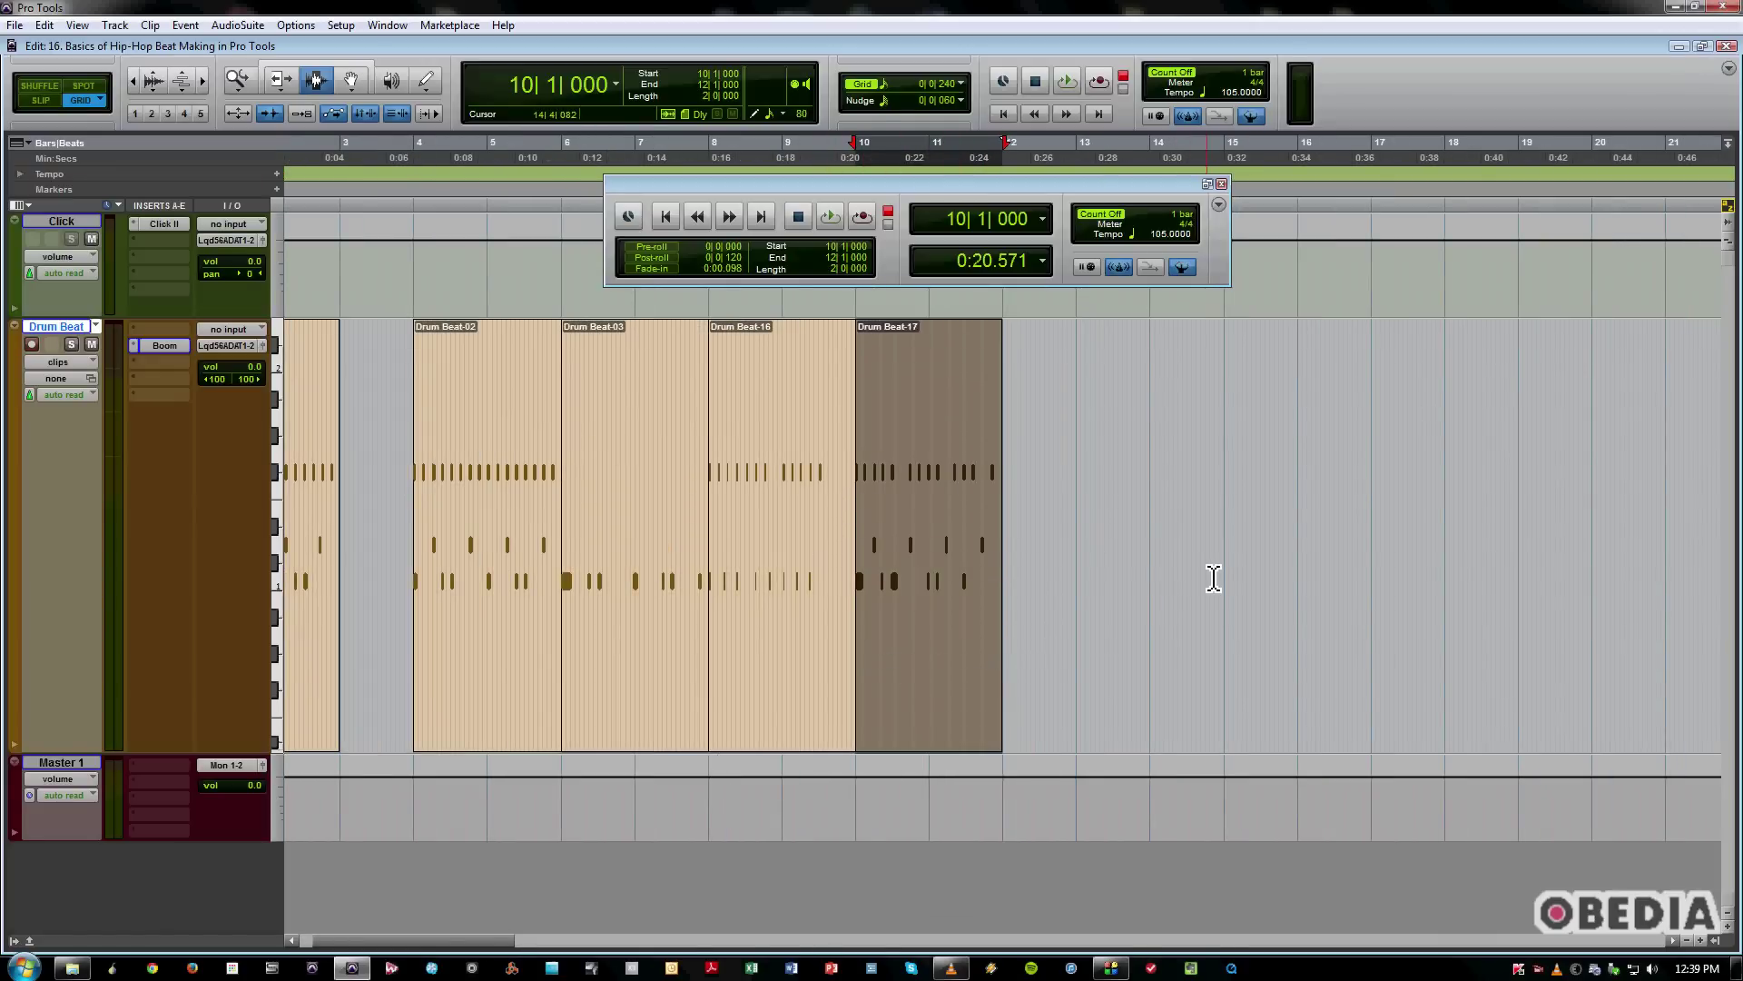